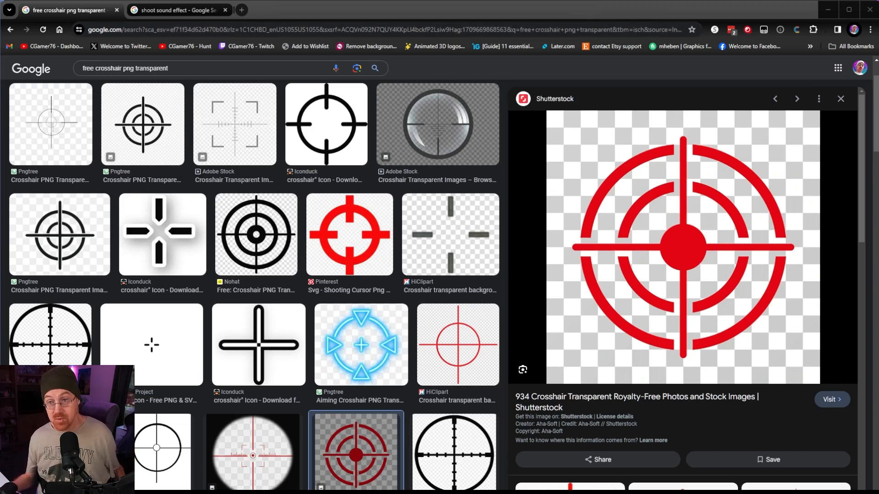
- Open the Free Gun Shooting Sound Effects result from the shoot sound effect search
{"action": "left_click", "coordinate": [205, 14]}
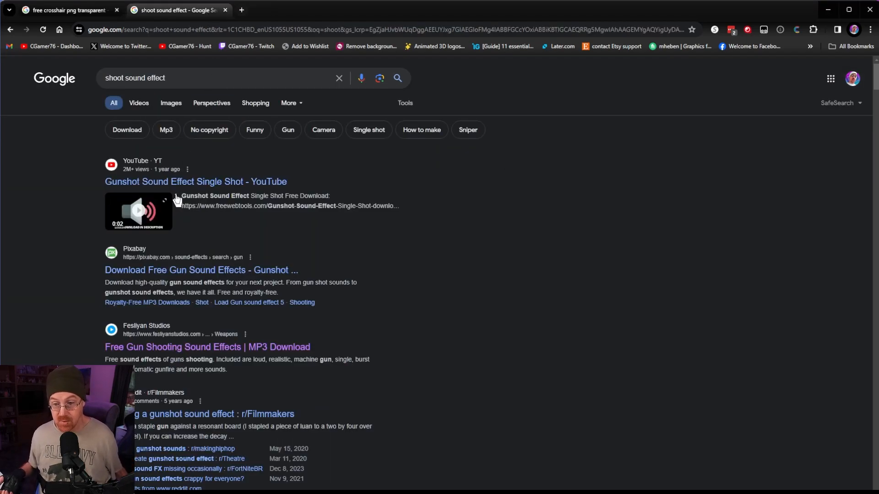
{"action": "left_click", "coordinate": [242, 350]}
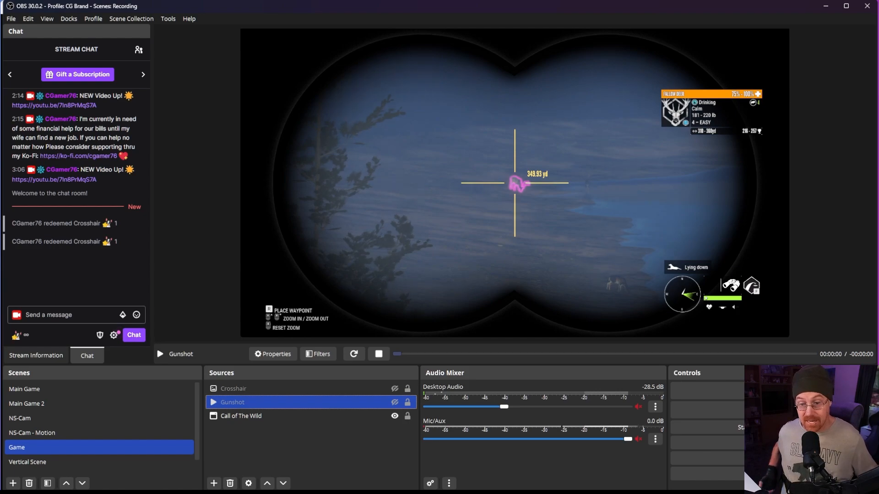
- Switch to OBS, inspect the nested Game source in the Main Game scene, and return to the Game scene
{"action": "left_click", "coordinate": [50, 464], "text": "ctrl"}
{"action": "left_click", "coordinate": [41, 447]}
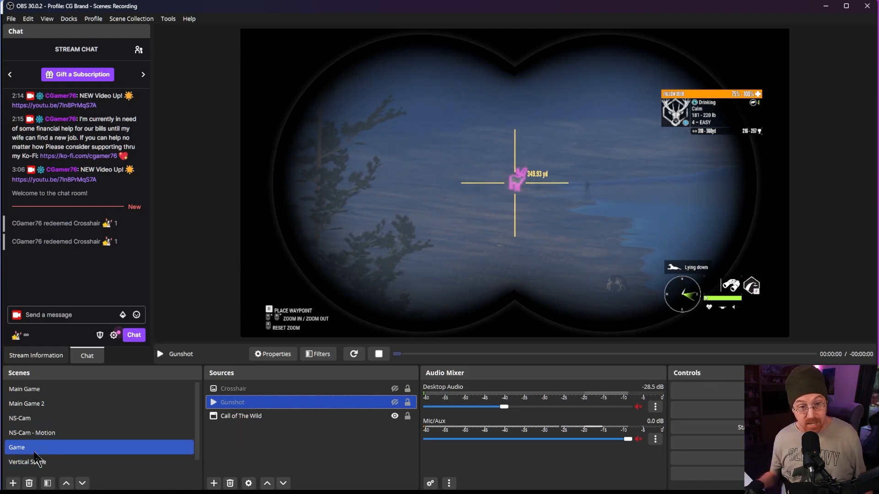
{"action": "left_click", "coordinate": [117, 395], "text": "ctrl"}
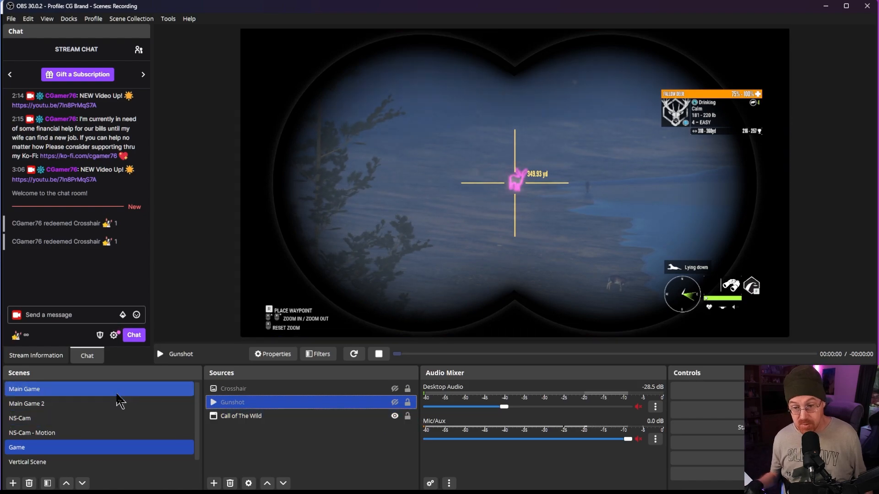
{"action": "left_click", "coordinate": [117, 394]}
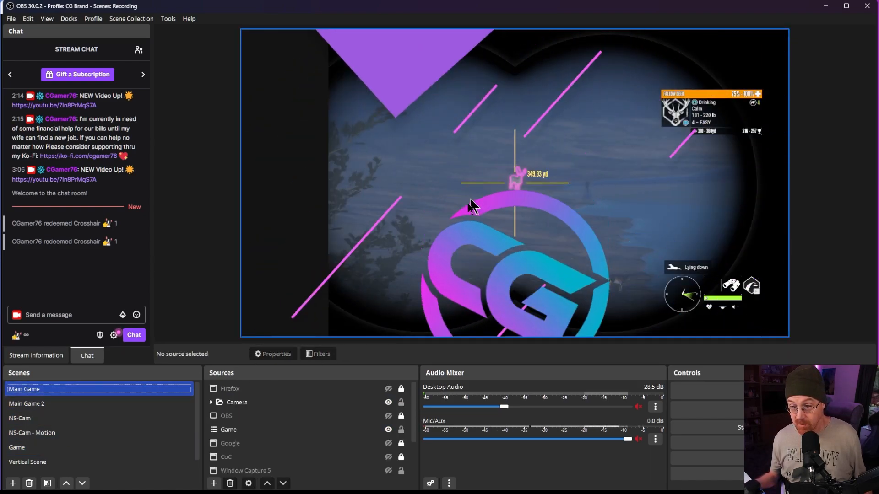
{"action": "left_click", "coordinate": [249, 430]}
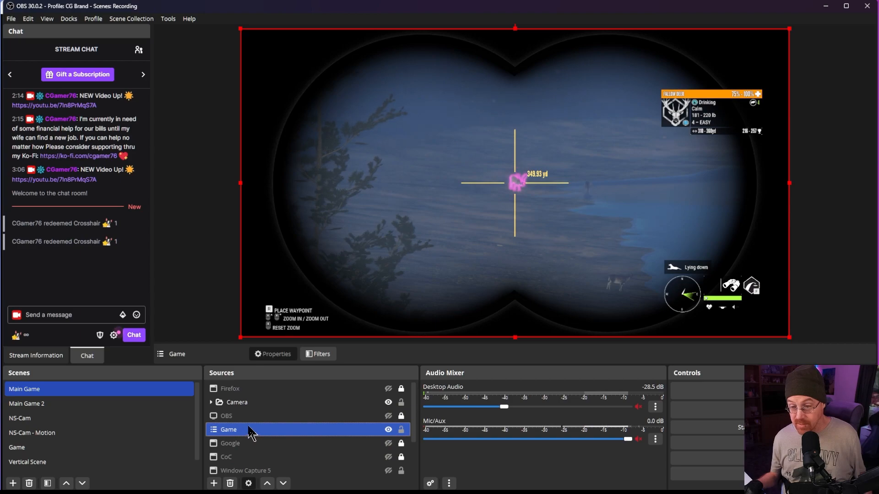
{"action": "left_click", "coordinate": [223, 417], "text": "ctrl"}
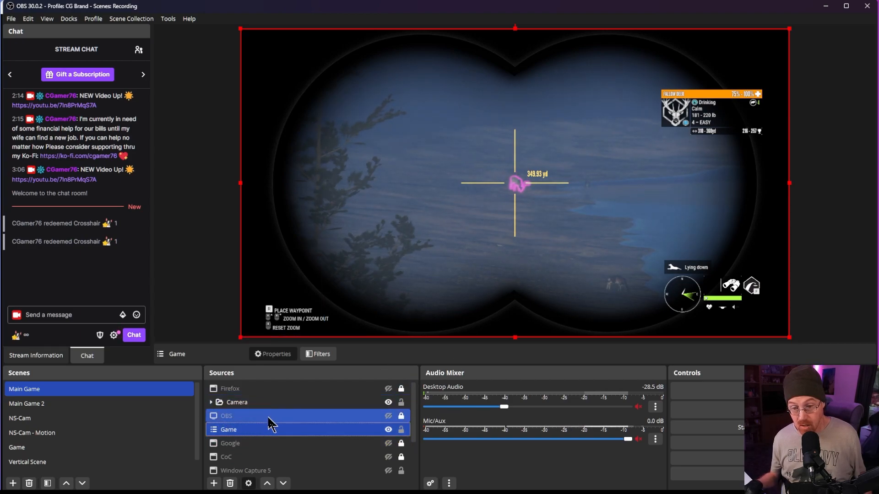
{"action": "left_click", "coordinate": [29, 450]}
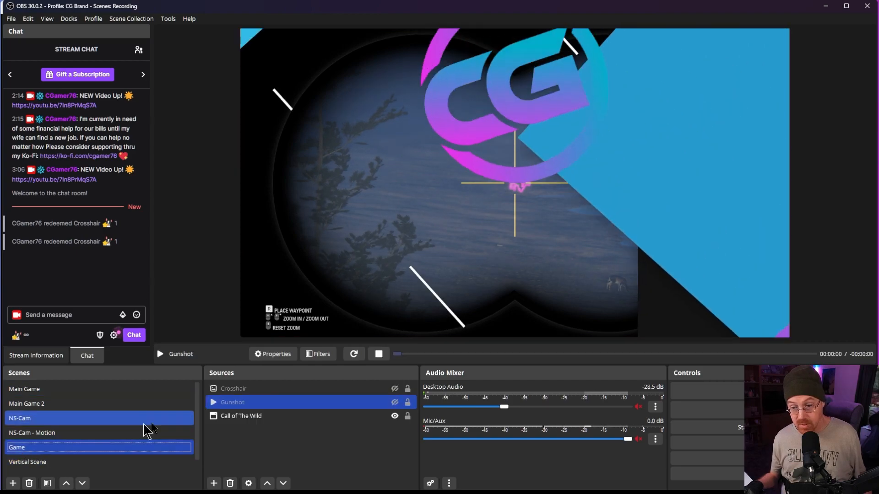
- Select the Crosshair source in the Game scene and look through the source types that can be added
{"action": "left_click", "coordinate": [284, 390]}
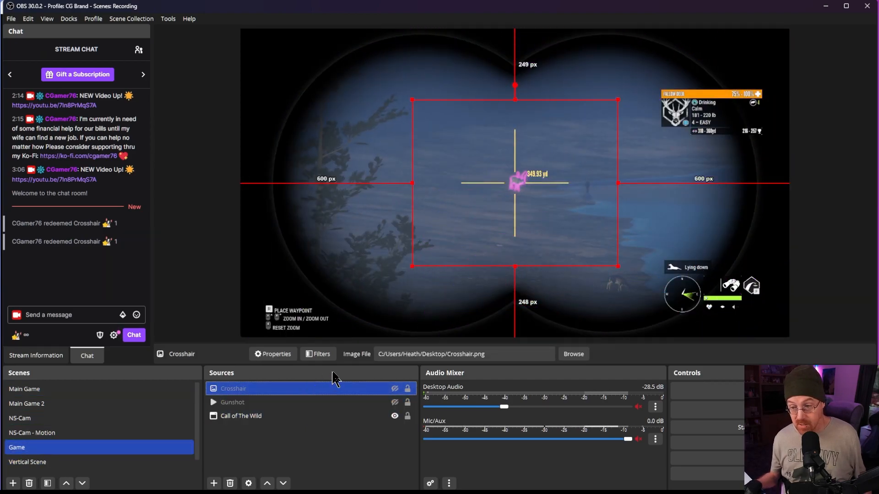
{"action": "left_click", "coordinate": [214, 483]}
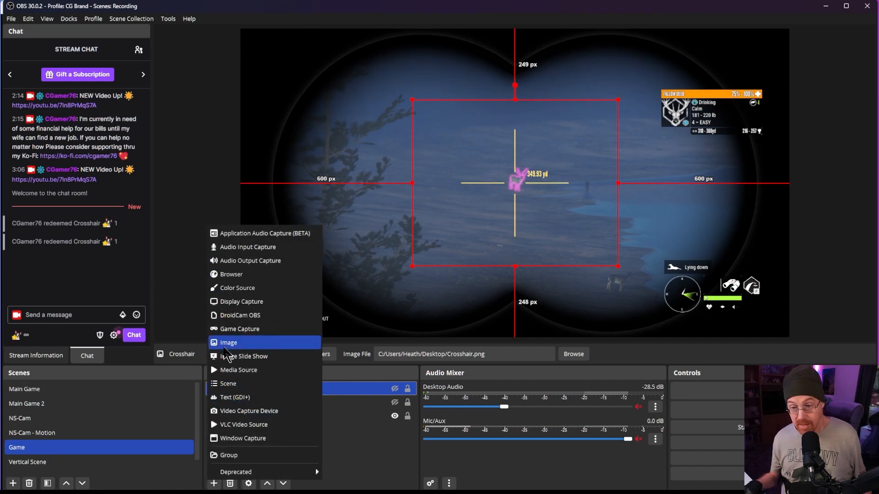
{"action": "left_click", "coordinate": [374, 440]}
{"action": "left_click", "coordinate": [374, 430]}
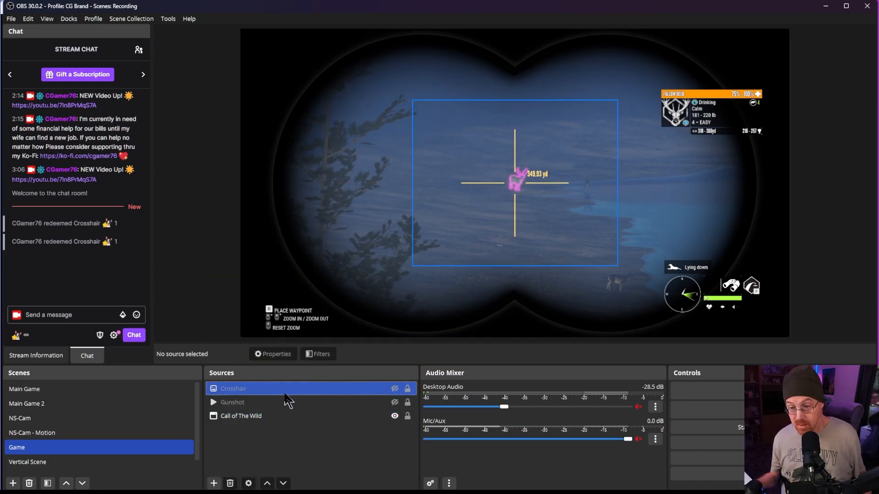
- Look at the image files available for the Crosshair source and briefly preview its overlay on the game
{"action": "left_click", "coordinate": [286, 393]}
{"action": "left_click", "coordinate": [574, 354]}
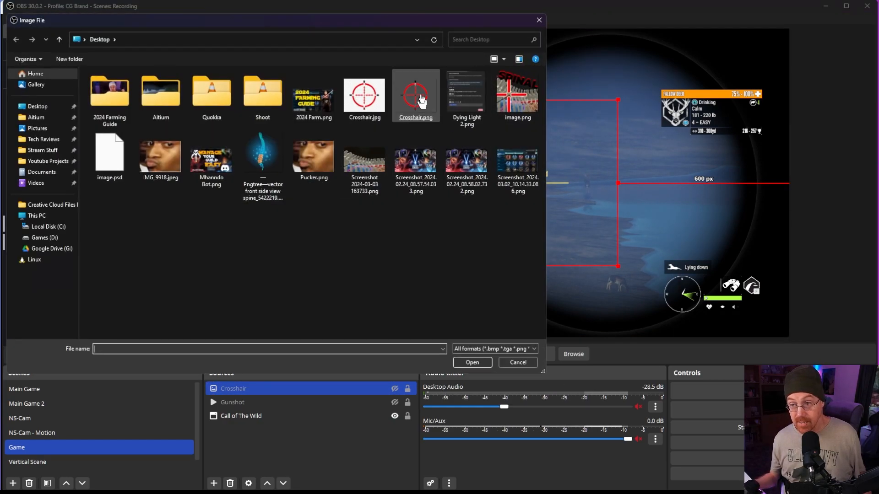
{"action": "left_click", "coordinate": [512, 363]}
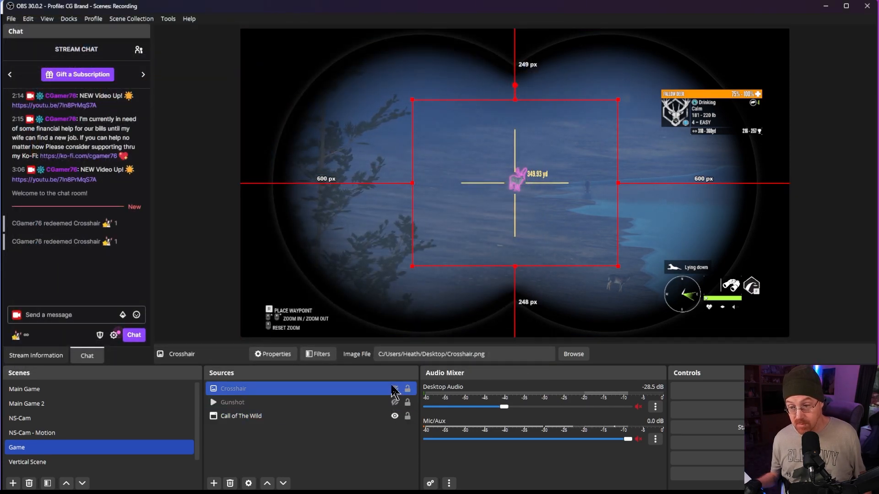
{"action": "left_click", "coordinate": [394, 389]}
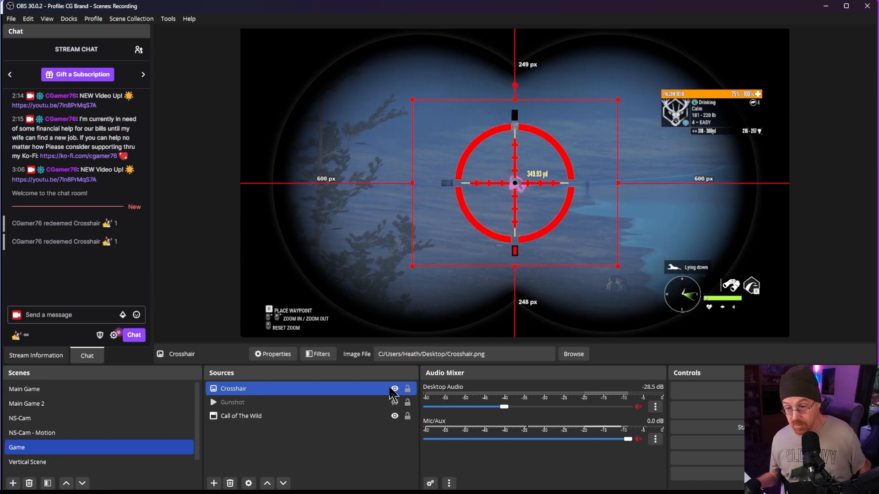
{"action": "left_click", "coordinate": [395, 389]}
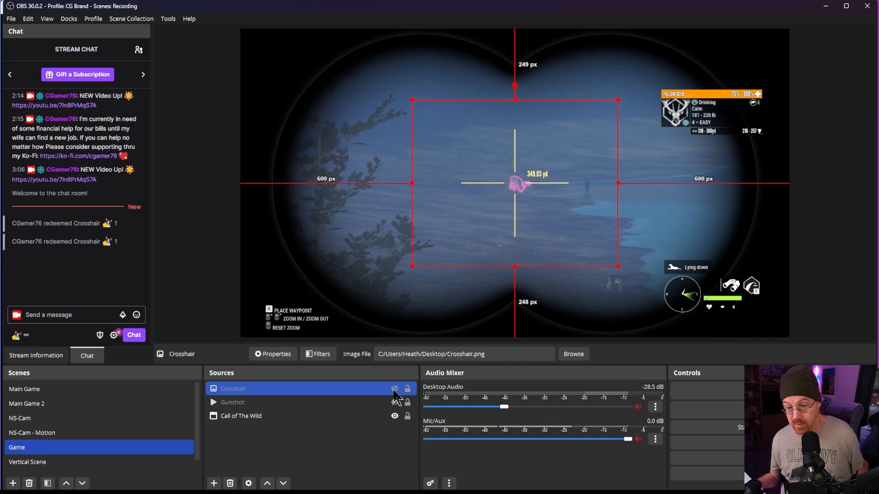
- Review the Gunshot source's playback properties and the media files available for it
{"action": "left_click", "coordinate": [313, 405]}
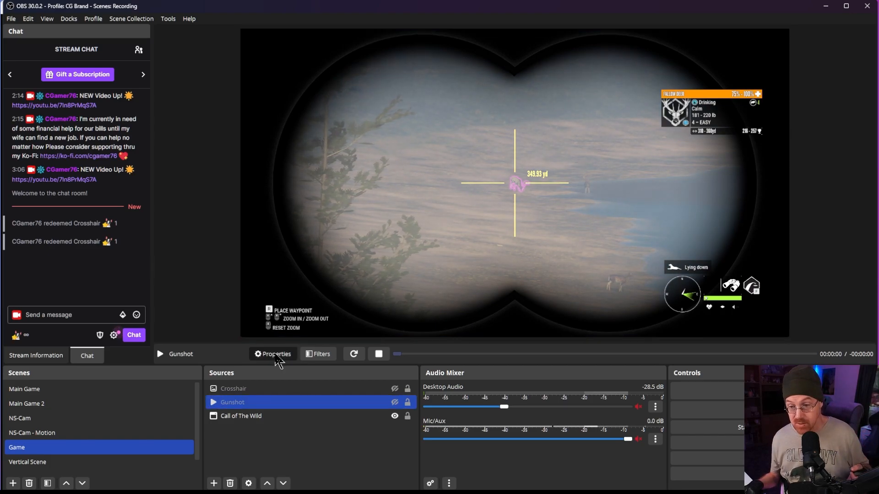
{"action": "left_click", "coordinate": [277, 356]}
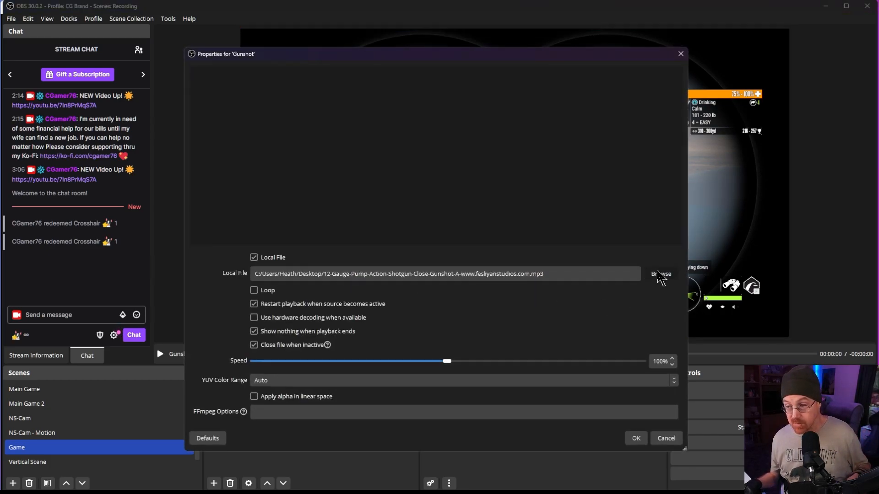
{"action": "left_click", "coordinate": [661, 274]}
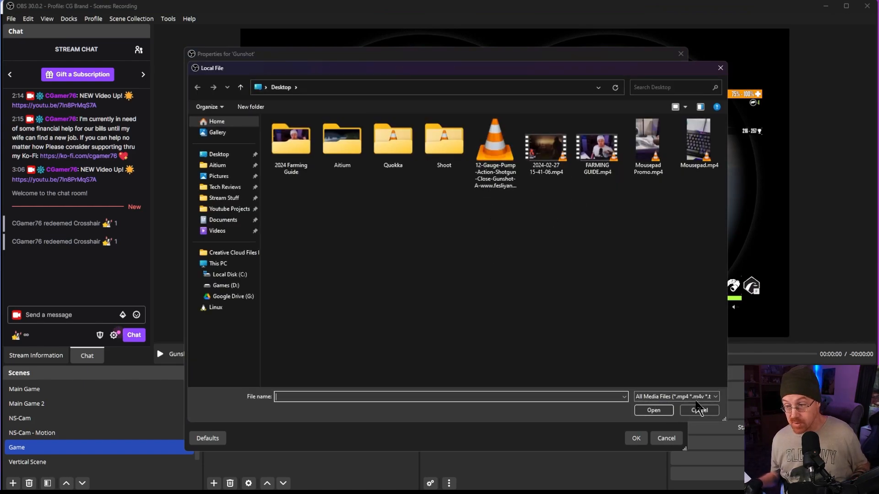
{"action": "left_click", "coordinate": [699, 410]}
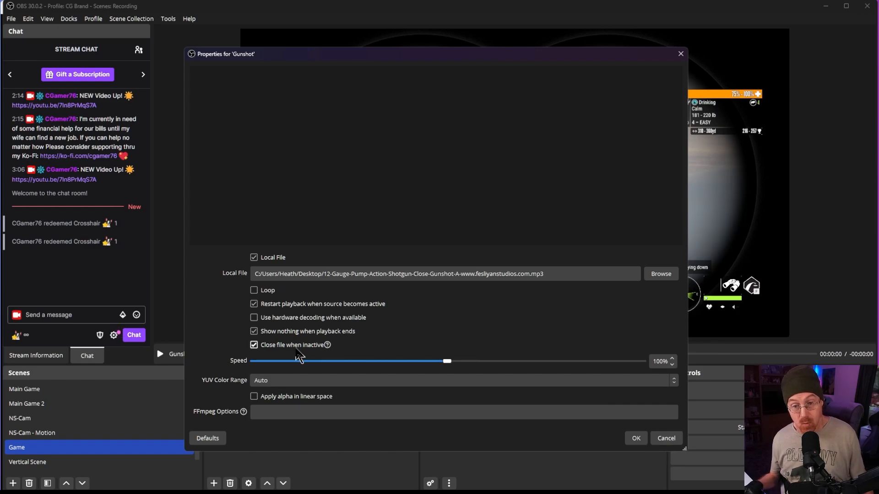
{"action": "mouse_move", "coordinate": [292, 351]}
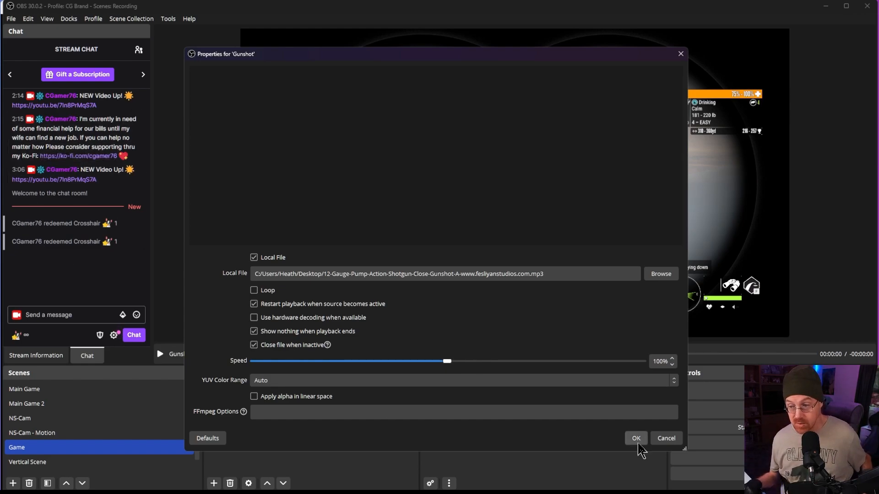
{"action": "left_click", "coordinate": [636, 439]}
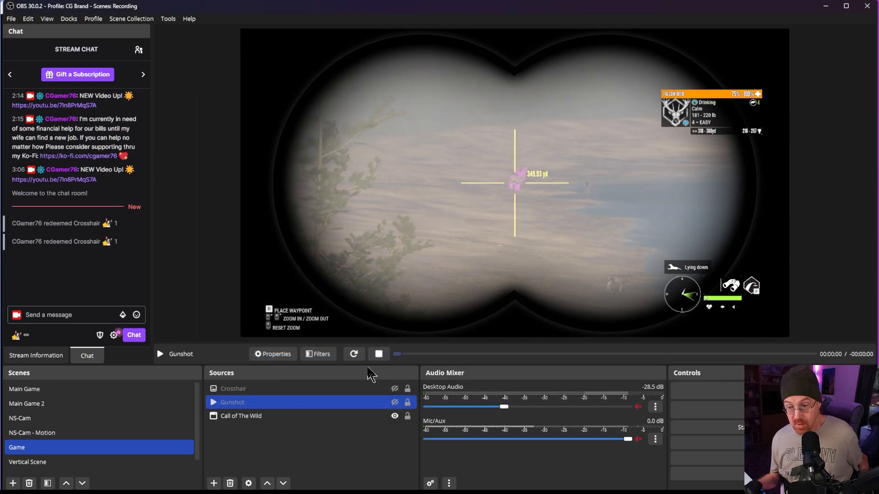
- Review the window capture properties of the Call of The Wild source
{"action": "left_click", "coordinate": [325, 419]}
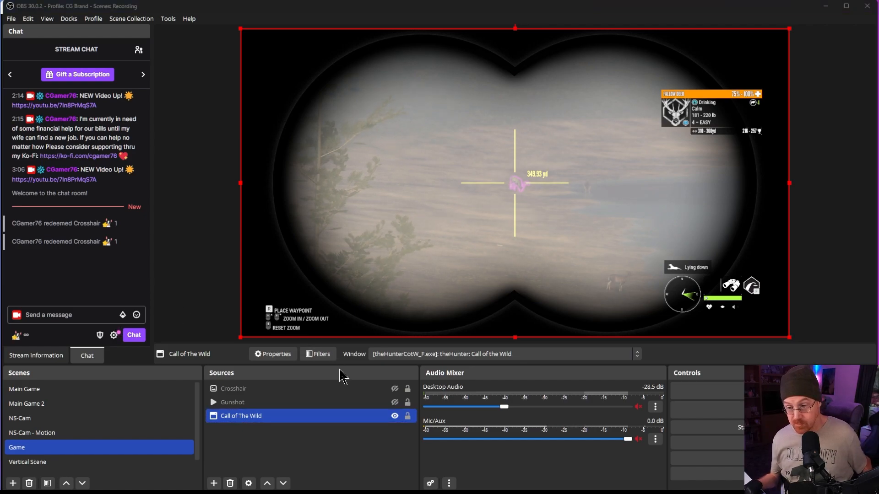
{"action": "double_click", "coordinate": [356, 417]}
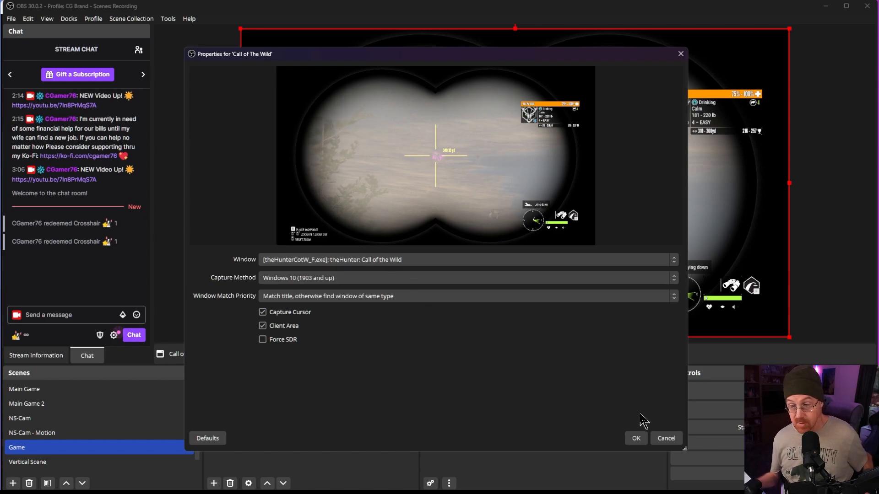
{"action": "left_click", "coordinate": [662, 439]}
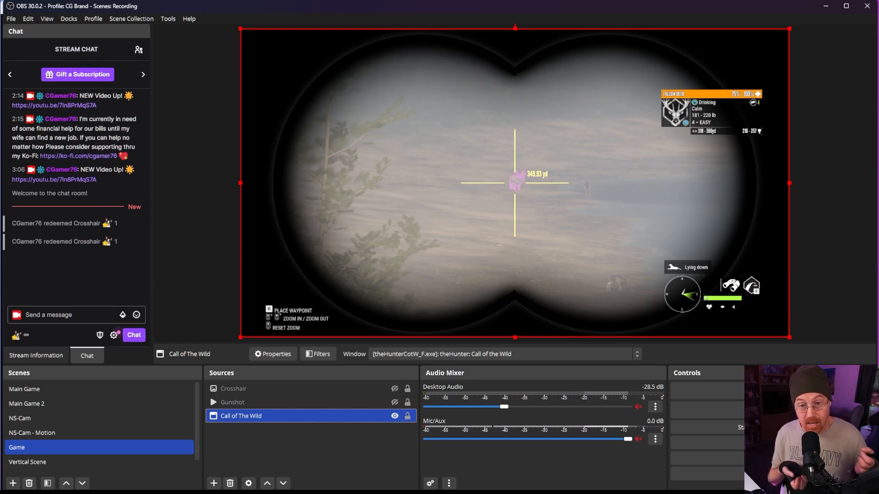
- Open the filters of the Game scene and look at the existing Start and Zoom filters
{"action": "left_click", "coordinate": [188, 451]}
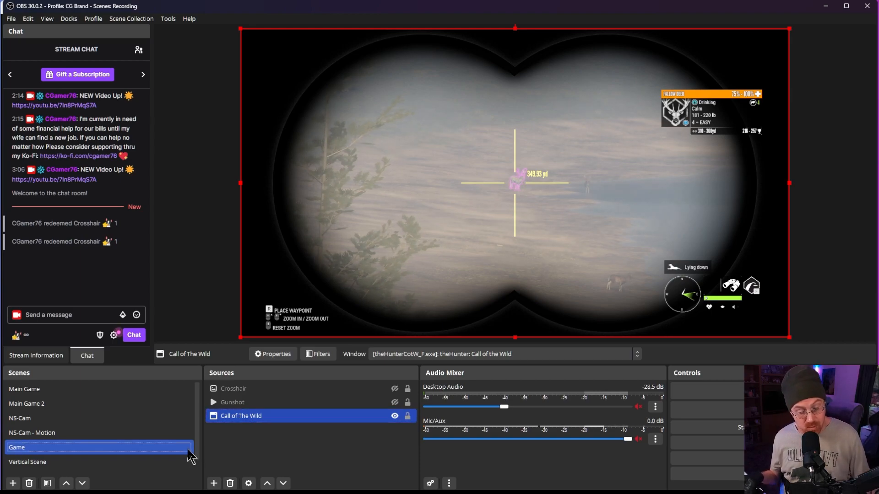
{"action": "right_click", "coordinate": [188, 454]}
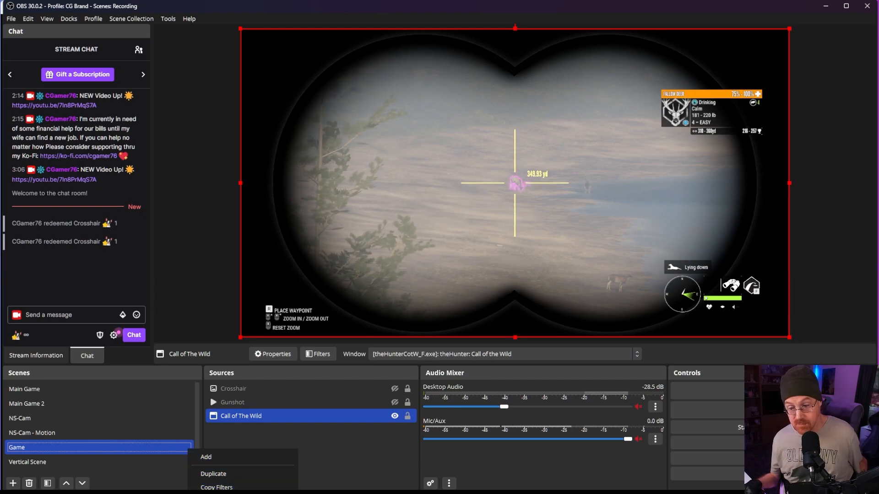
{"action": "left_click", "coordinate": [213, 493]}
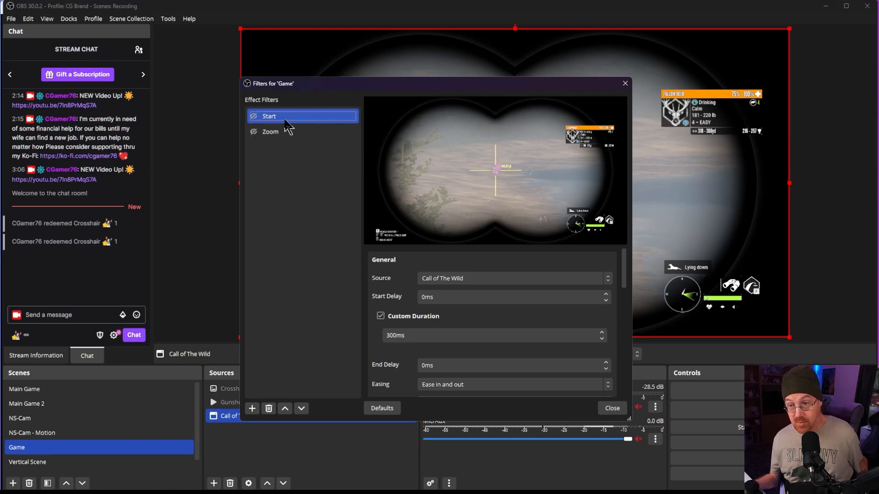
{"action": "left_click", "coordinate": [282, 132]}
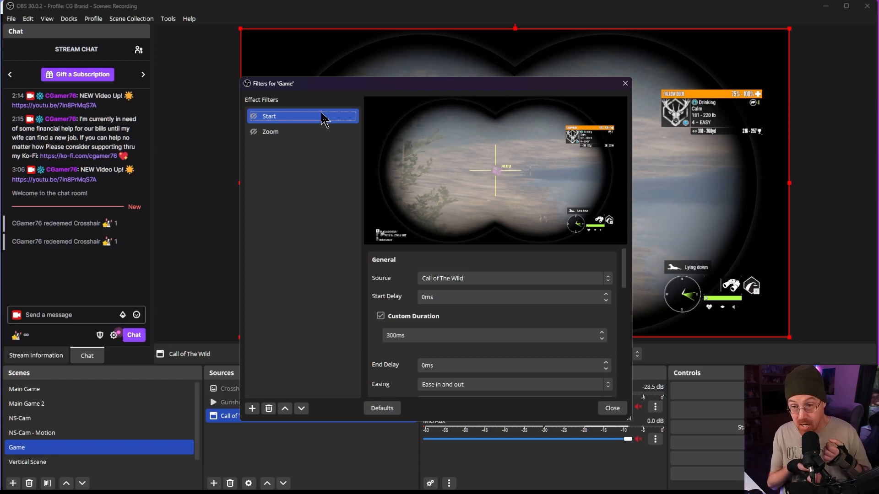
{"action": "left_click", "coordinate": [281, 133]}
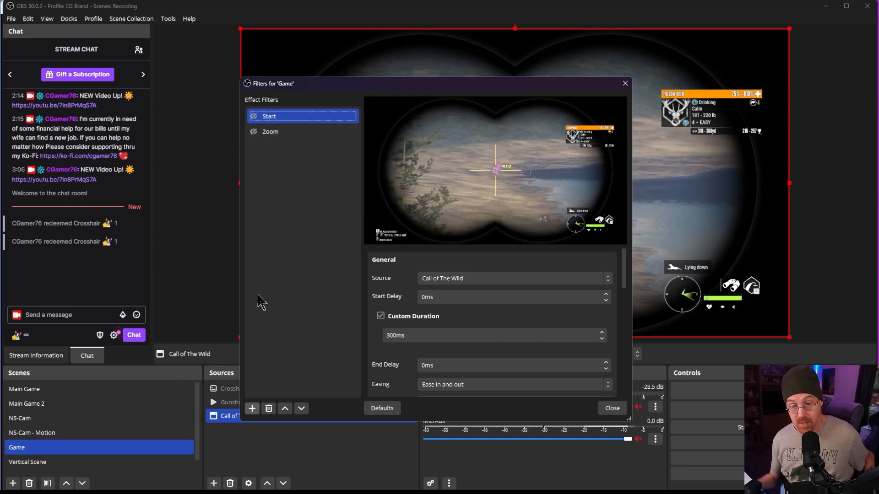
- Add a Move Source filter to the Game scene, keeping the default name
{"action": "left_click", "coordinate": [253, 409]}
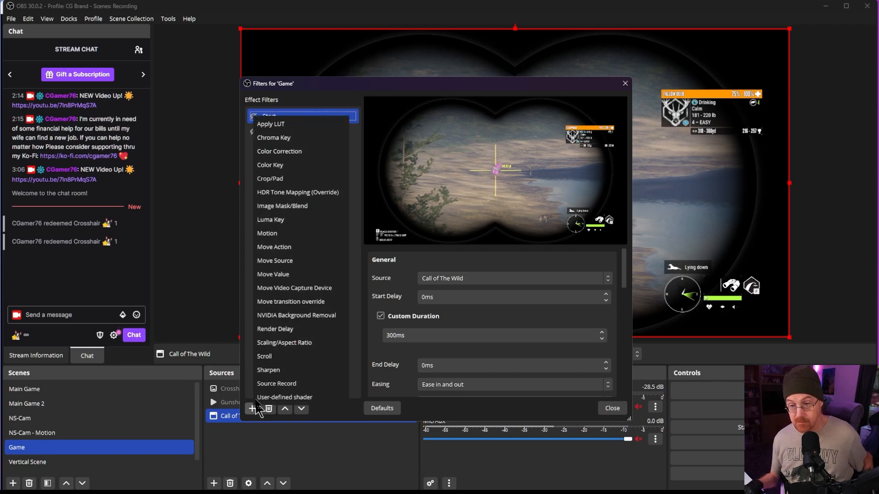
{"action": "left_click", "coordinate": [276, 261]}
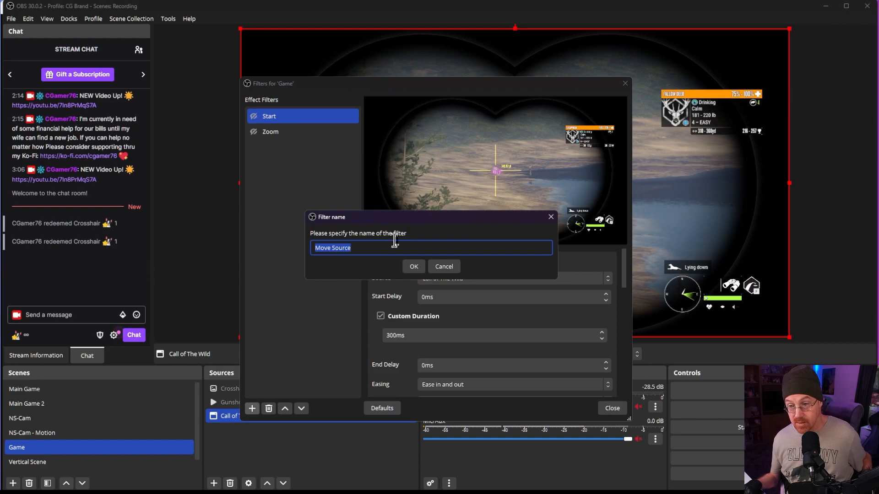
{"action": "left_click", "coordinate": [415, 267]}
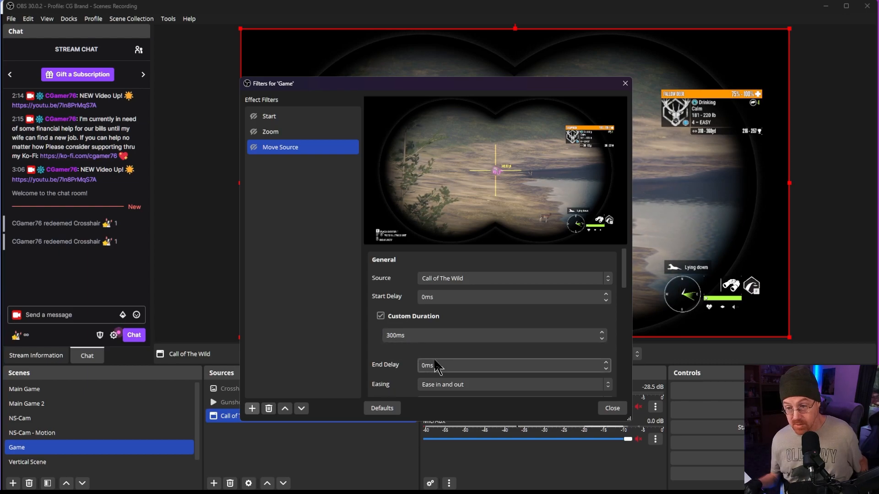
- Get the current transform of the Call of The Wild source for the Move Source filter
{"action": "scroll", "coordinate": [438, 362], "scroll_direction": "down", "scroll_amount": 1}
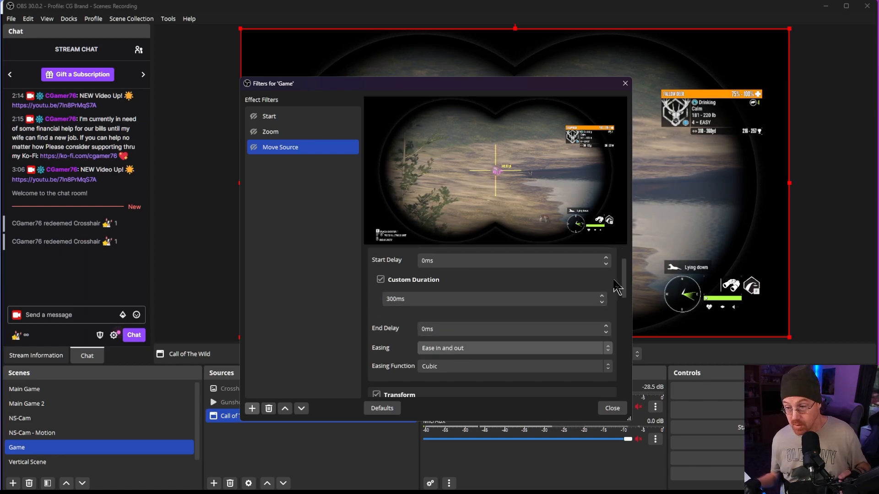
{"action": "left_click_drag", "start_coordinate": [627, 281], "coordinate": [626, 315]}
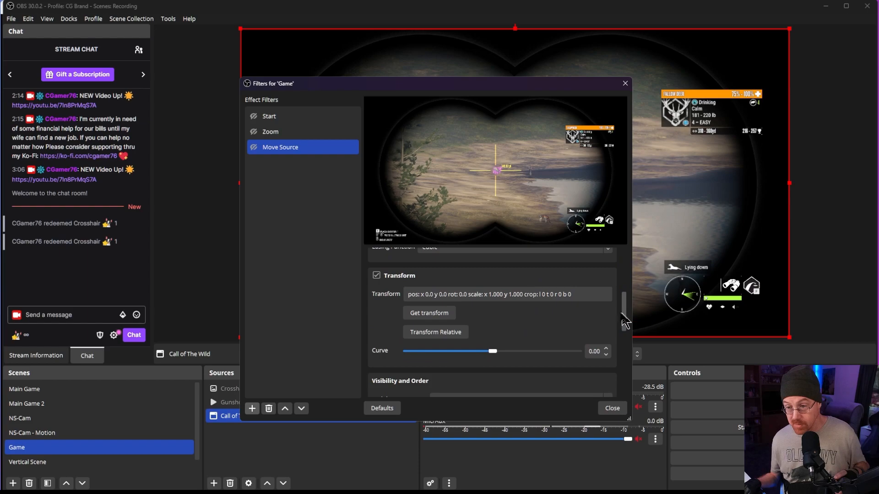
{"action": "left_click", "coordinate": [427, 318]}
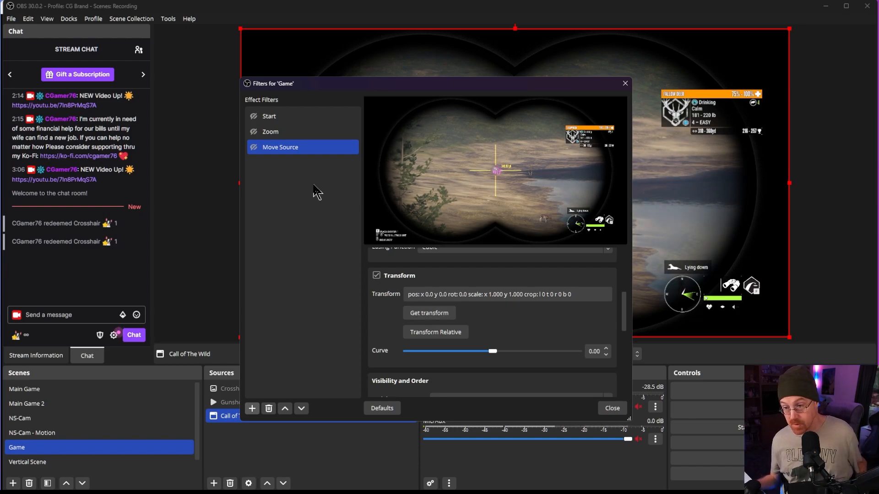
- Duplicate the Move Source filter of the Game scene and name the copy Zoom 2
{"action": "right_click", "coordinate": [298, 156]}
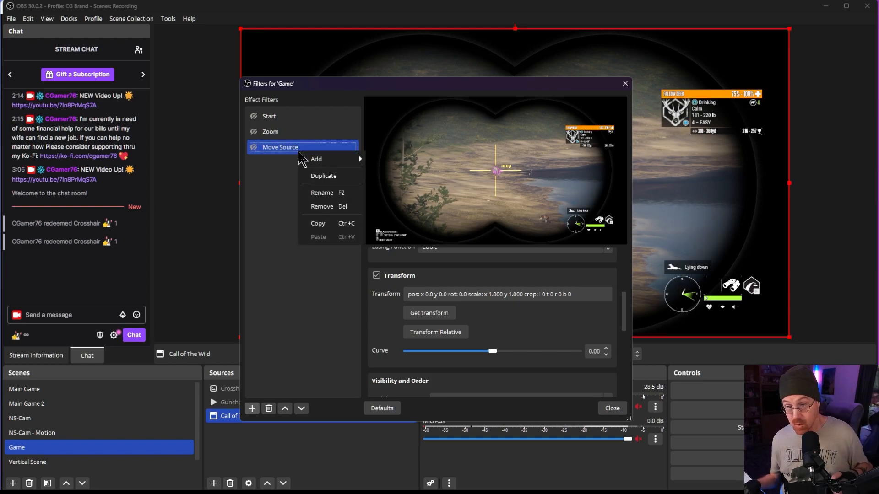
{"action": "left_click", "coordinate": [324, 176]}
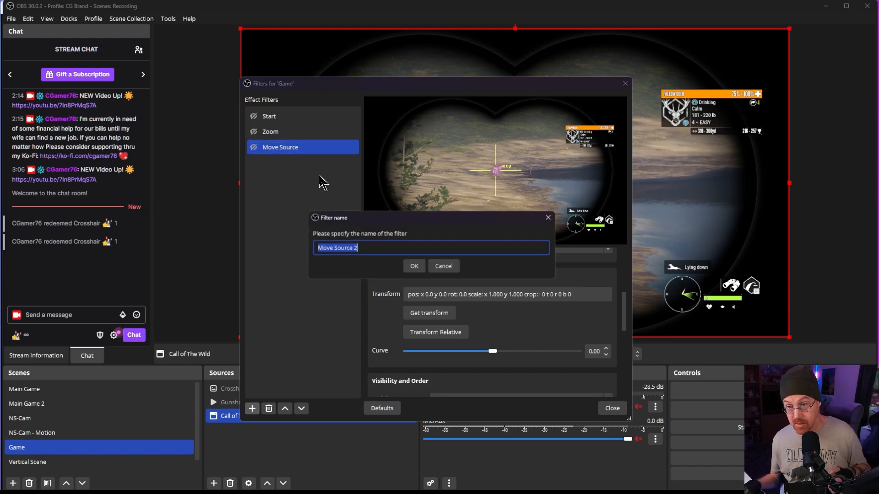
{"action": "left_click", "coordinate": [366, 249]}
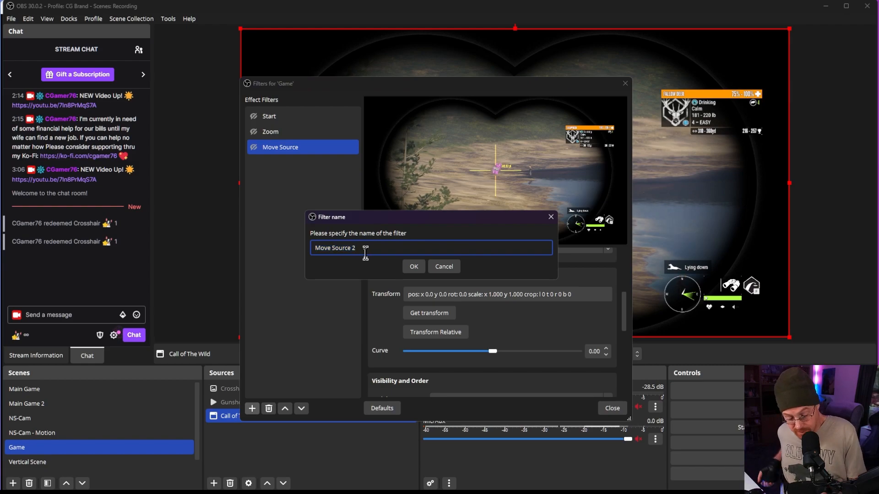
{"action": "key", "text": "BackSpace"}
{"action": "key", "text": "BackSpace"}
{"action": "key", "text": "BackSpace"}
{"action": "key", "text": "BackSpace"}
{"action": "key", "text": "BackSpace"}
{"action": "key", "text": "BackSpace"}
{"action": "key", "text": "BackSpace"}
{"action": "key", "text": "BackSpace"}
{"action": "key", "text": "BackSpace"}
{"action": "type", "text": "Z"}
{"action": "key", "text": "BackSpace"}
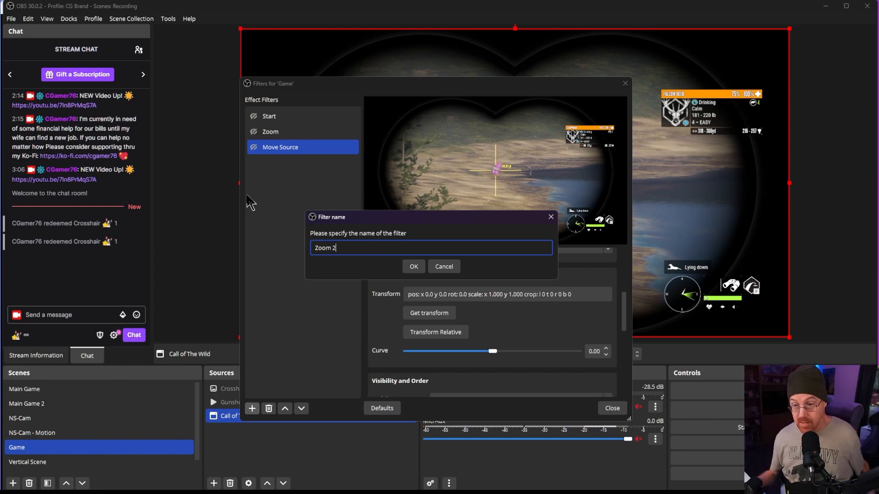
{"action": "left_click", "coordinate": [413, 266]}
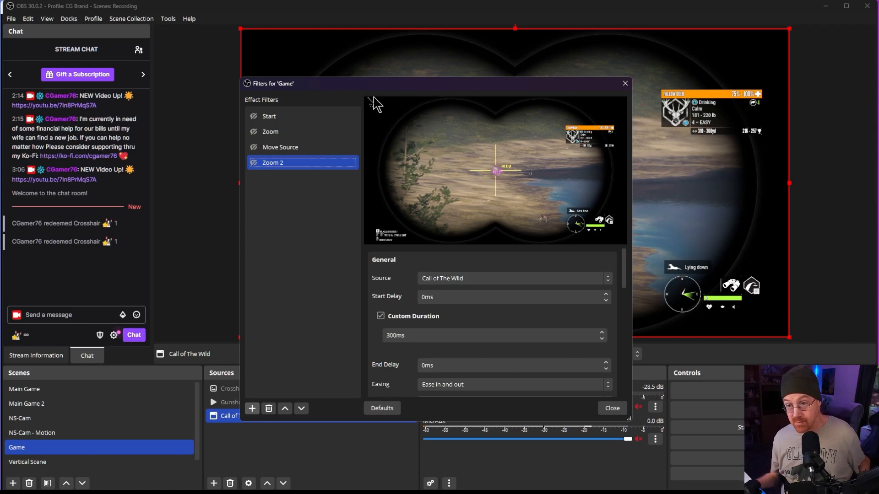
- Leave the filters window and enlarge the Call of The Wild source beyond the canvas edges, keeping the game's crosshair centred
{"action": "left_click_drag", "start_coordinate": [446, 86], "coordinate": [387, 79]}
{"action": "key", "text": "Escape"}
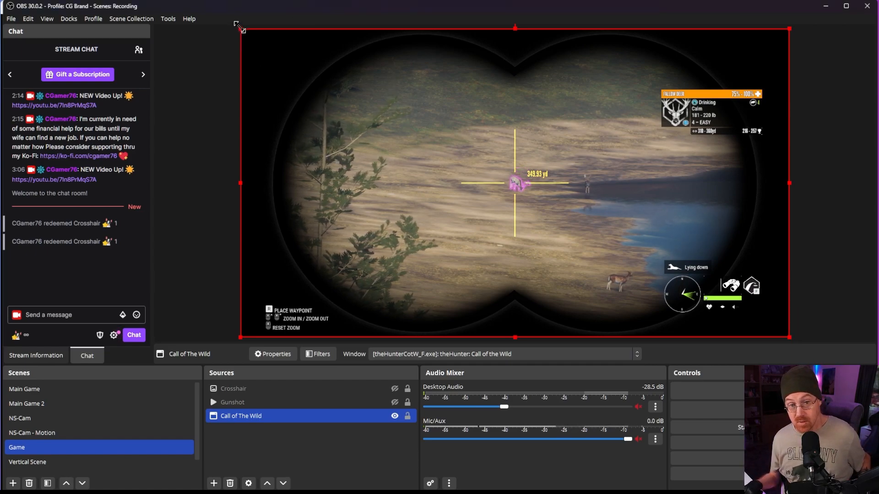
{"action": "left_click_drag", "start_coordinate": [237, 26], "coordinate": [96, 16]}
{"action": "left_click_drag", "start_coordinate": [444, 210], "coordinate": [536, 310]}
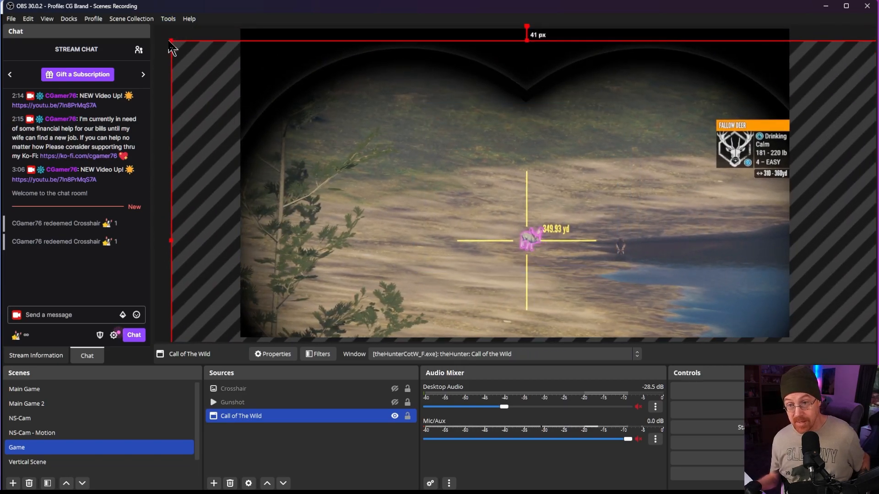
{"action": "left_click_drag", "start_coordinate": [171, 42], "coordinate": [127, 6]}
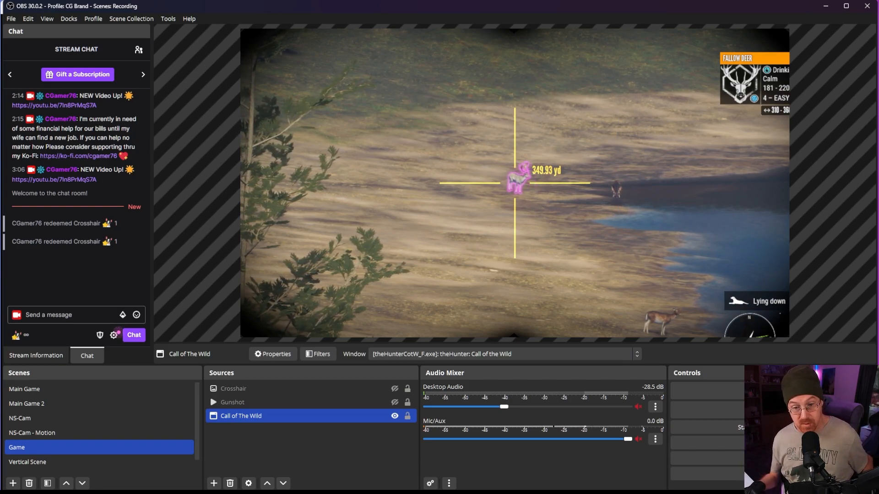
- Get the enlarged Call of The Wild source's current transform for the Zoom 2 filter of the Game scene
{"action": "right_click", "coordinate": [45, 448]}
{"action": "left_click", "coordinate": [41, 439]}
{"action": "left_click_drag", "start_coordinate": [359, 160], "coordinate": [471, 40]}
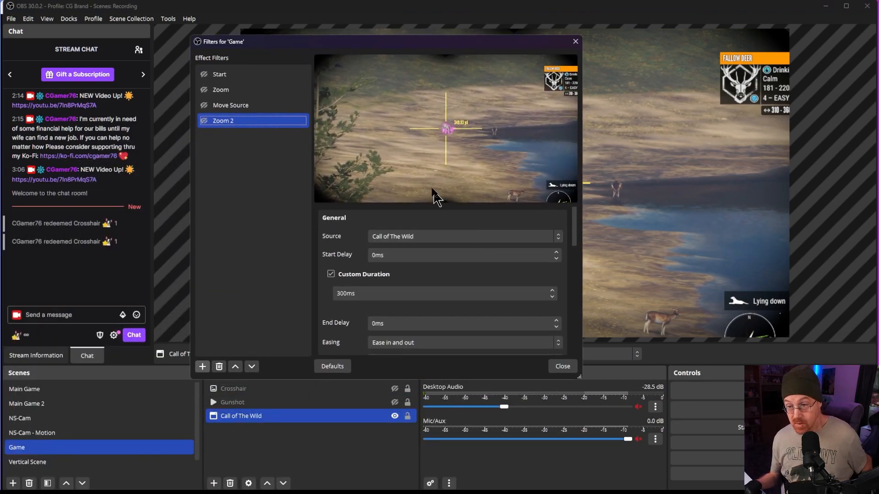
{"action": "left_click_drag", "start_coordinate": [574, 231], "coordinate": [578, 277]}
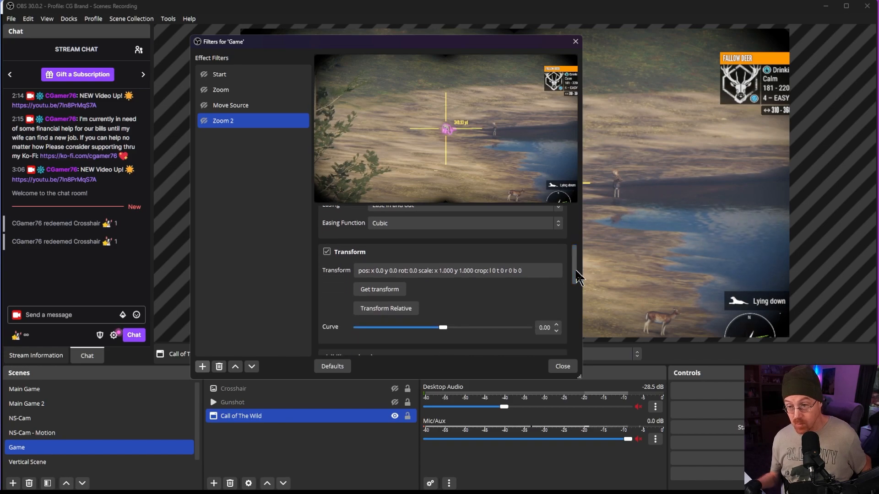
{"action": "left_click", "coordinate": [369, 293]}
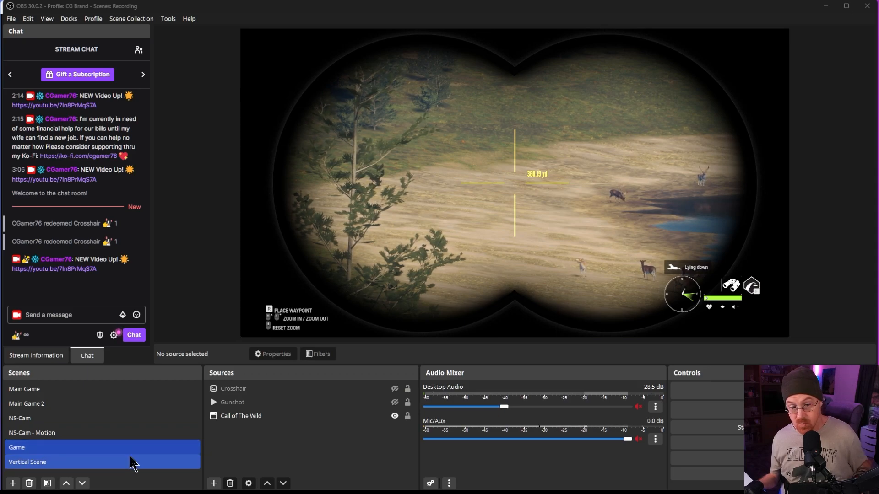
- Test zooming in and back out with the Game scene's Zoom 2 and Move Source filters, and close the filters window
{"action": "right_click", "coordinate": [130, 455]}
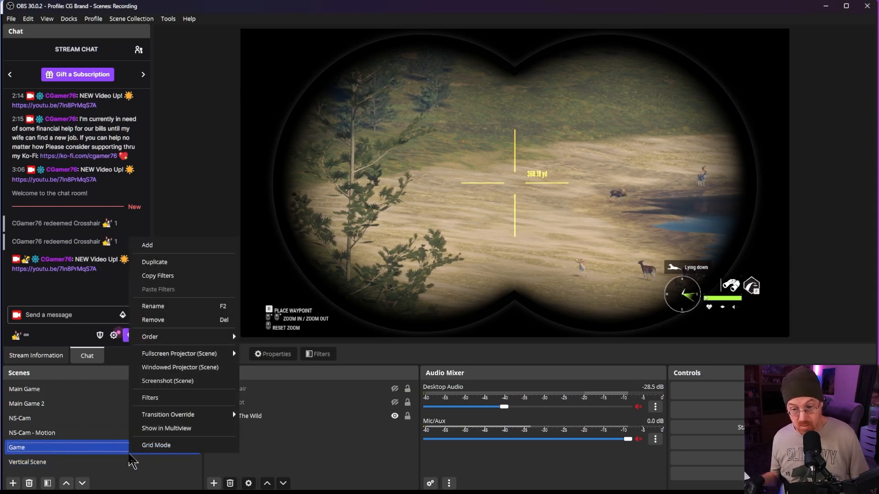
{"action": "left_click", "coordinate": [153, 398]}
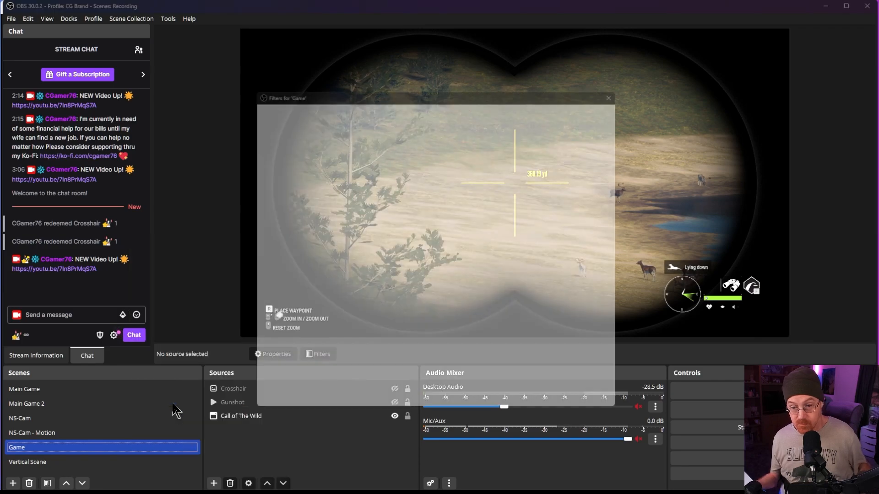
{"action": "left_click", "coordinate": [281, 148]}
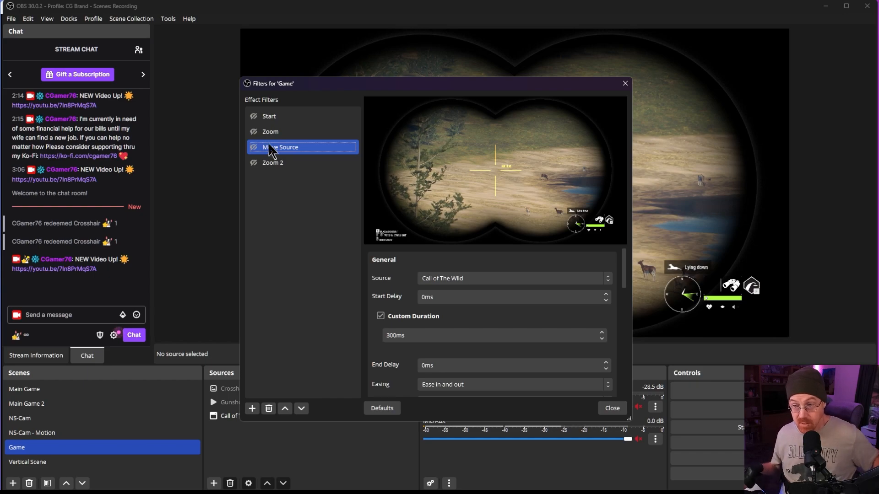
{"action": "left_click", "coordinate": [278, 163]}
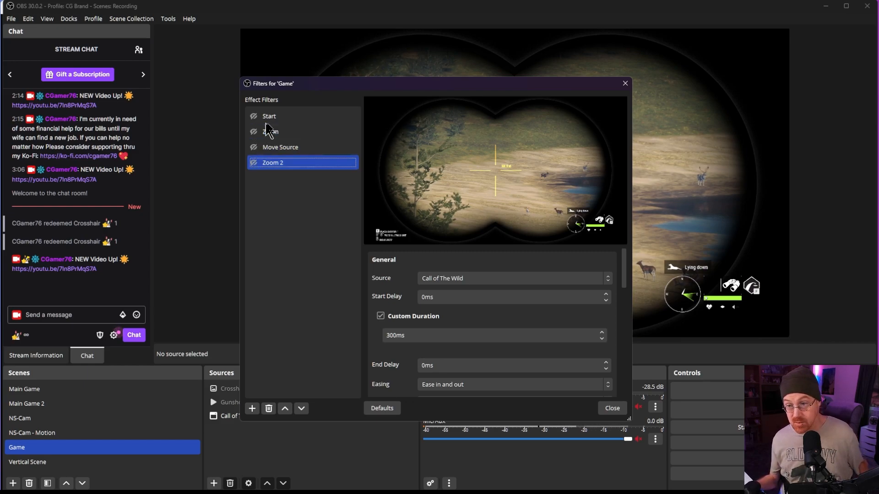
{"action": "left_click_drag", "start_coordinate": [411, 89], "coordinate": [48, 104]}
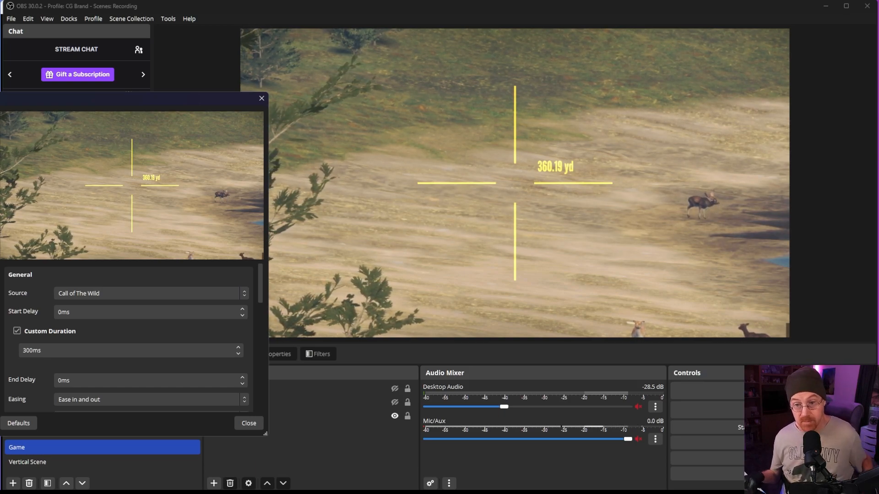
{"action": "left_click_drag", "start_coordinate": [87, 102], "coordinate": [338, 126]}
{"action": "left_click", "coordinate": [215, 191], "text": "ctrl"}
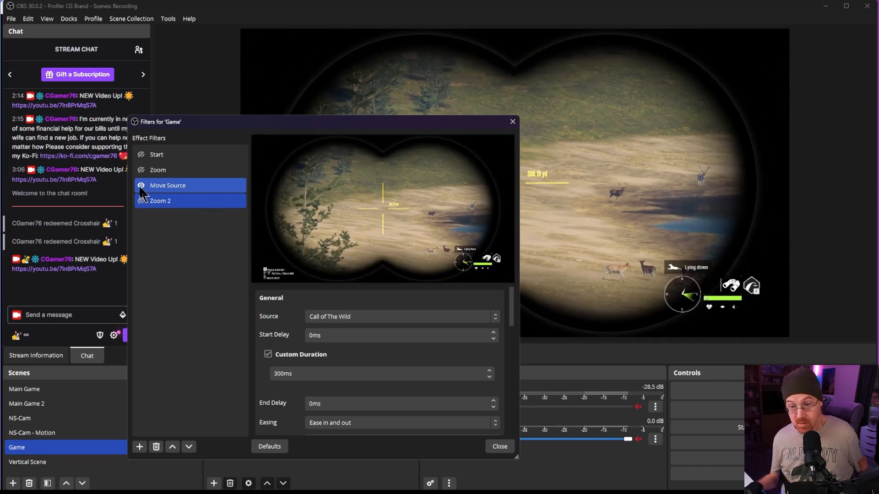
{"action": "left_click", "coordinate": [146, 201]}
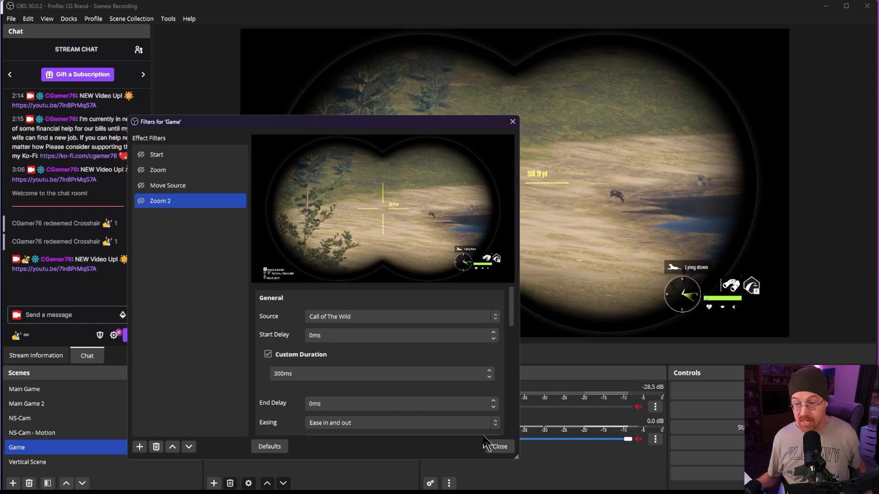
{"action": "left_click", "coordinate": [500, 446]}
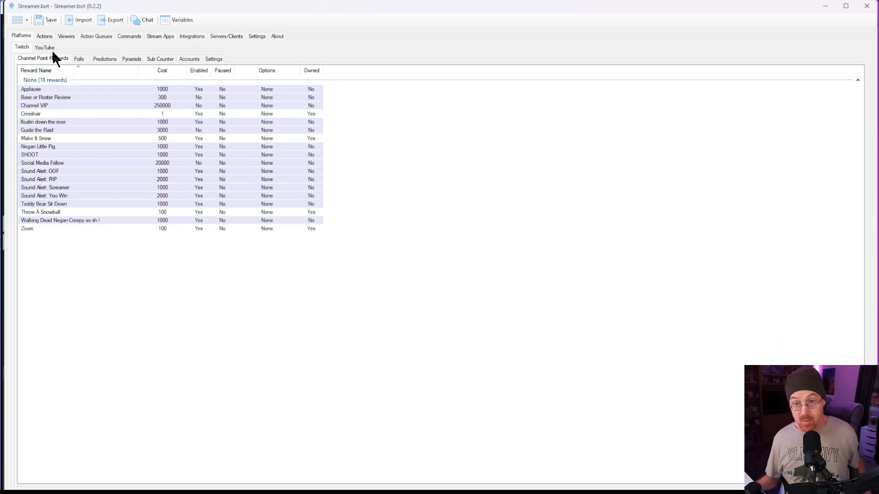
- In Streamer.bot, review the existing Crosshair action and add a new action named Crosshair 2
{"action": "left_click", "coordinate": [44, 37]}
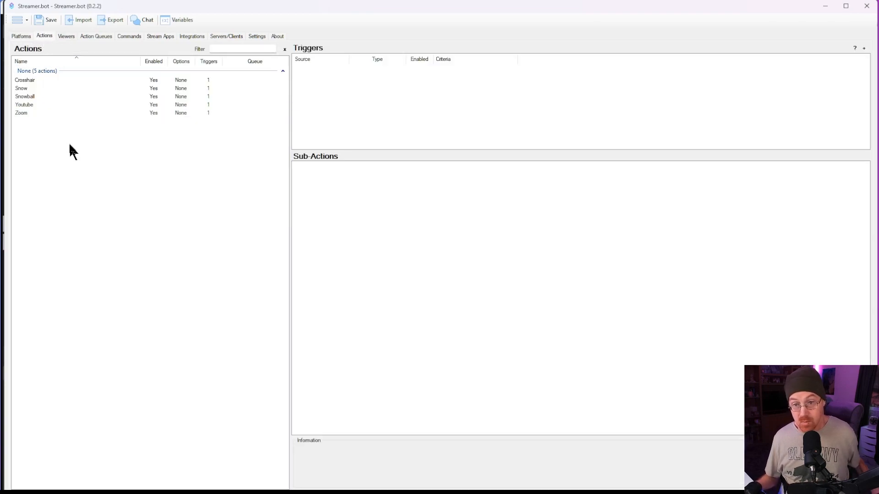
{"action": "left_click", "coordinate": [49, 81]}
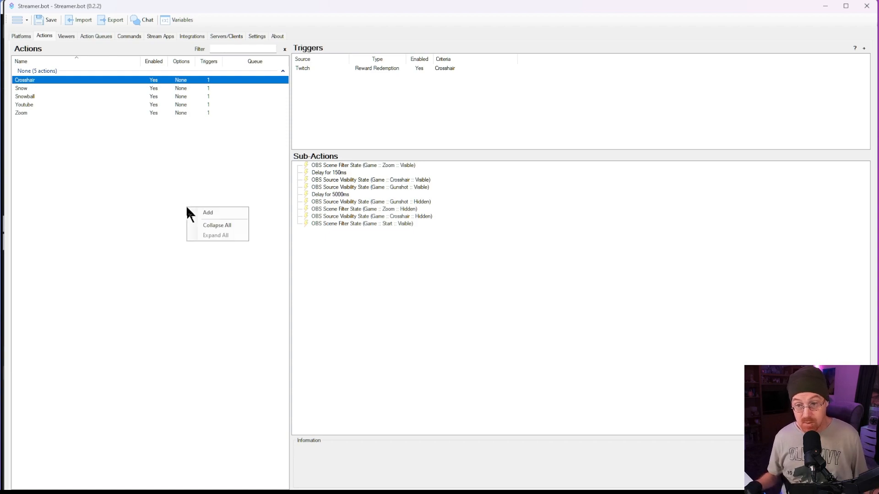
{"action": "right_click", "coordinate": [187, 207]}
{"action": "left_click_drag", "start_coordinate": [180, 180], "coordinate": [192, 214]}
{"action": "right_click", "coordinate": [177, 201]}
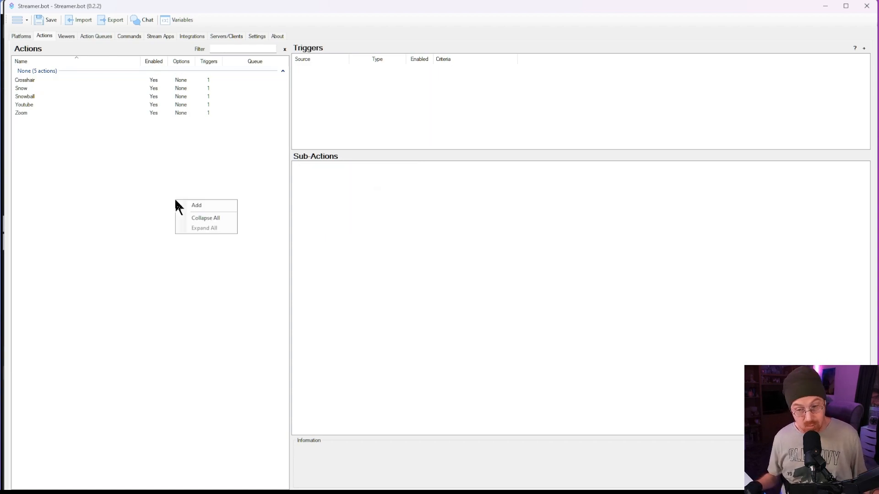
{"action": "left_click", "coordinate": [183, 210]}
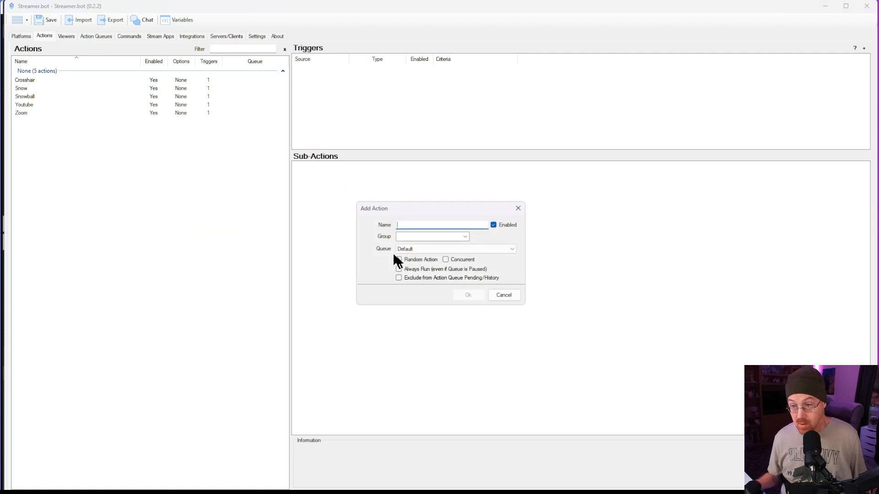
{"action": "type", "text": "C"}
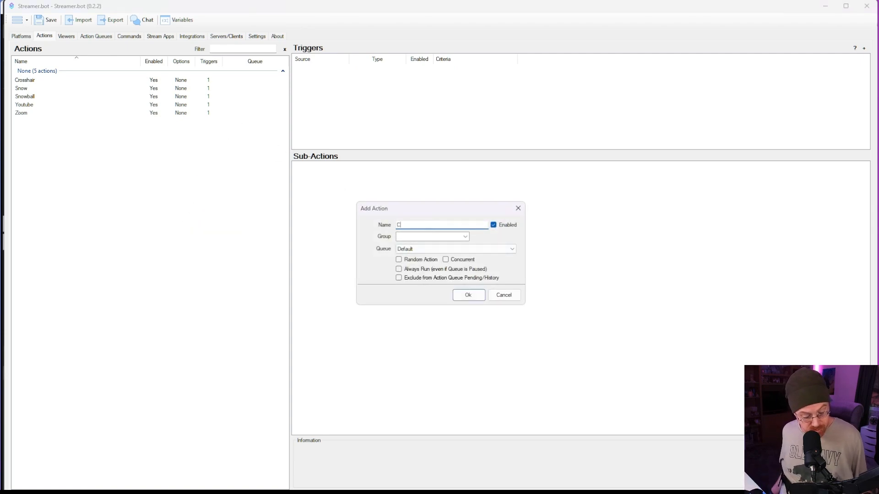
{"action": "type", "text": "ross"}
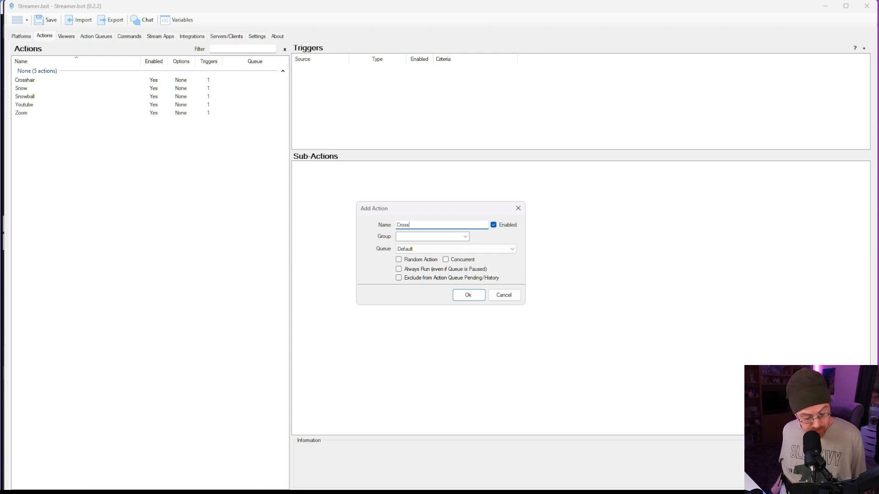
{"action": "type", "text": "hair 2"}
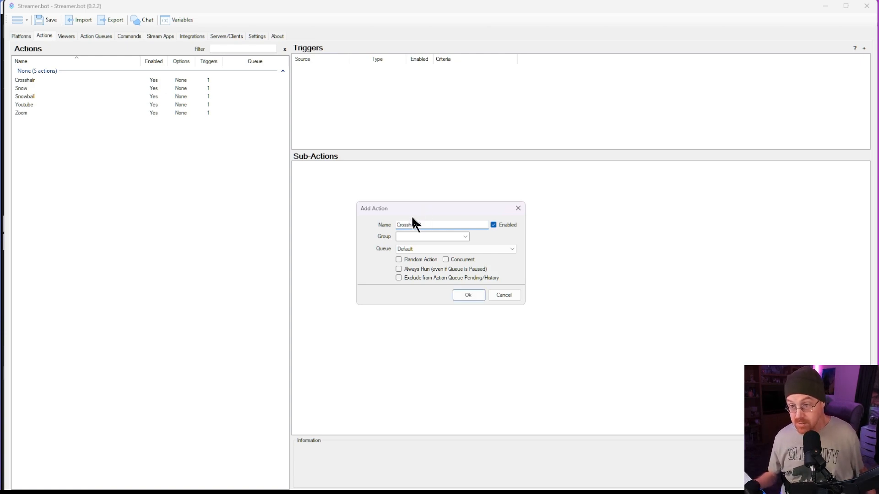
{"action": "left_click", "coordinate": [457, 297]}
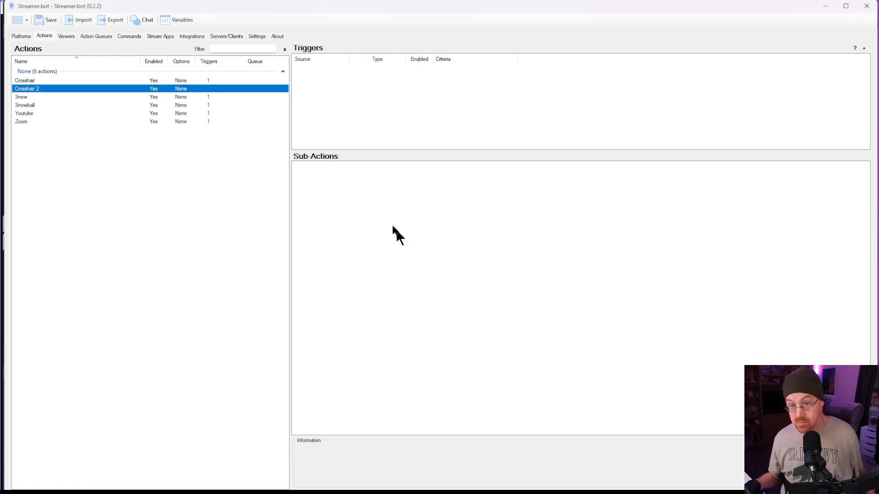
- Add a Twitch Reward Redemption trigger to the Crosshair 2 action, using a newly created channel reward titled Crosshair 2
{"action": "right_click", "coordinate": [373, 92]}
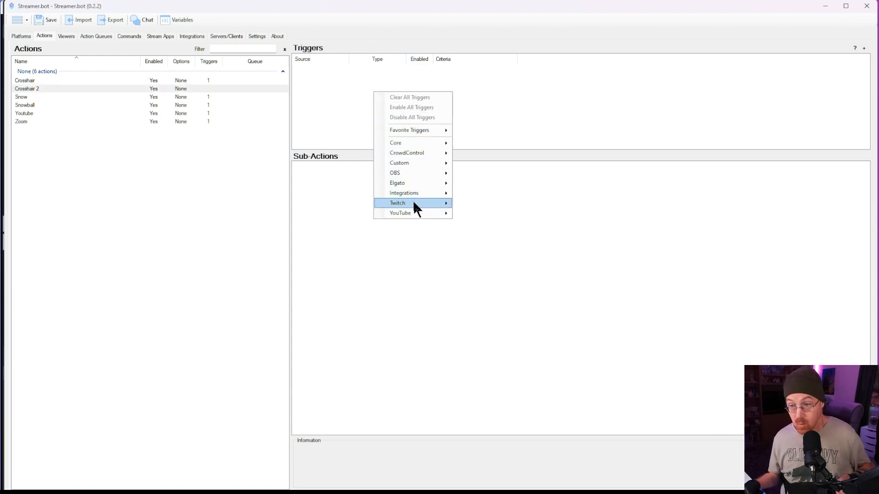
{"action": "mouse_move", "coordinate": [416, 205]}
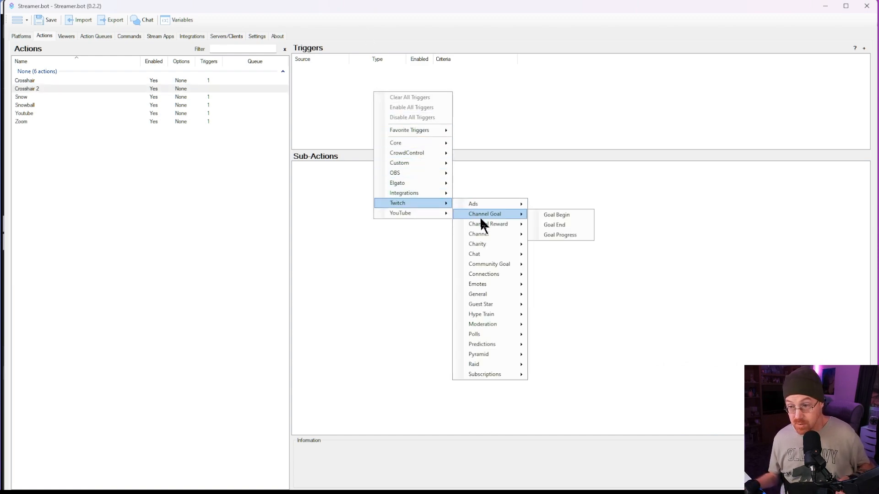
{"action": "mouse_move", "coordinate": [503, 225]}
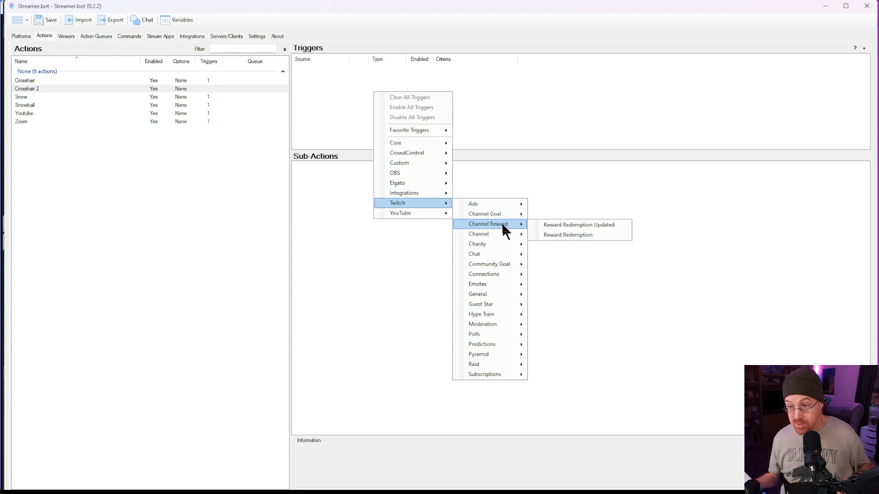
{"action": "left_click", "coordinate": [568, 236]}
{"action": "left_click", "coordinate": [406, 268]}
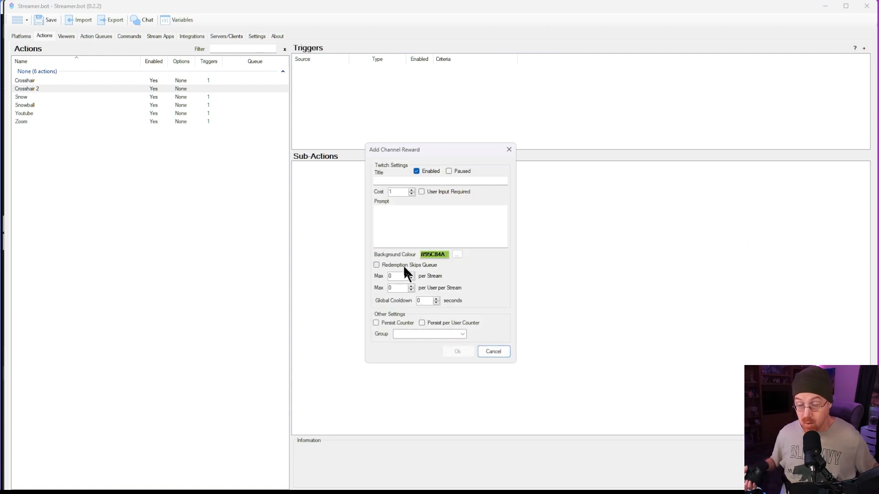
{"action": "left_click", "coordinate": [399, 182]}
{"action": "type", "text": "Crossh"}
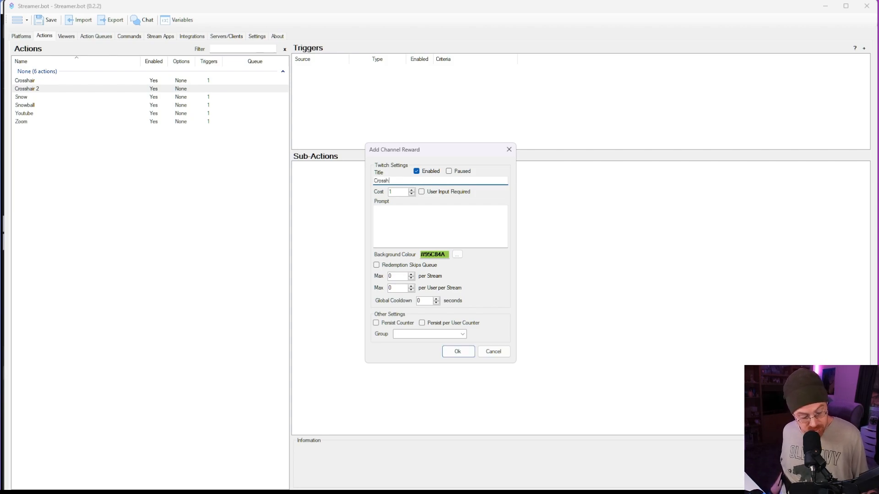
{"action": "type", "text": "air 2"}
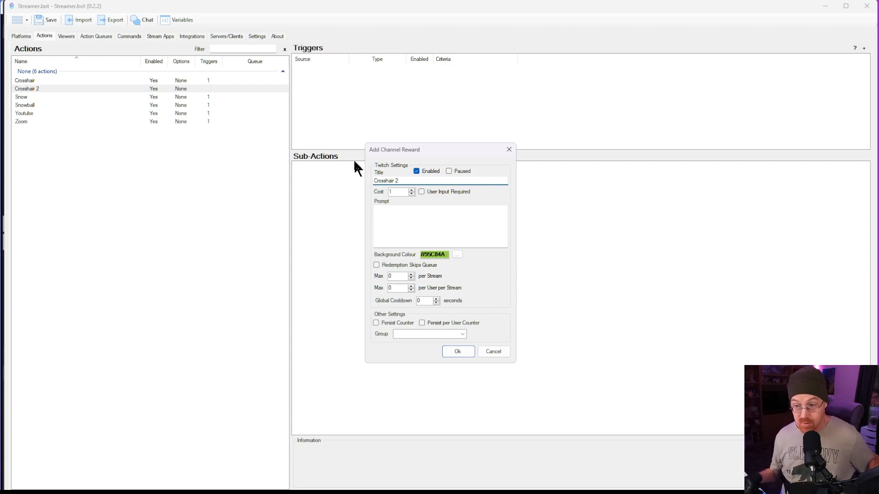
{"action": "left_click", "coordinate": [447, 352]}
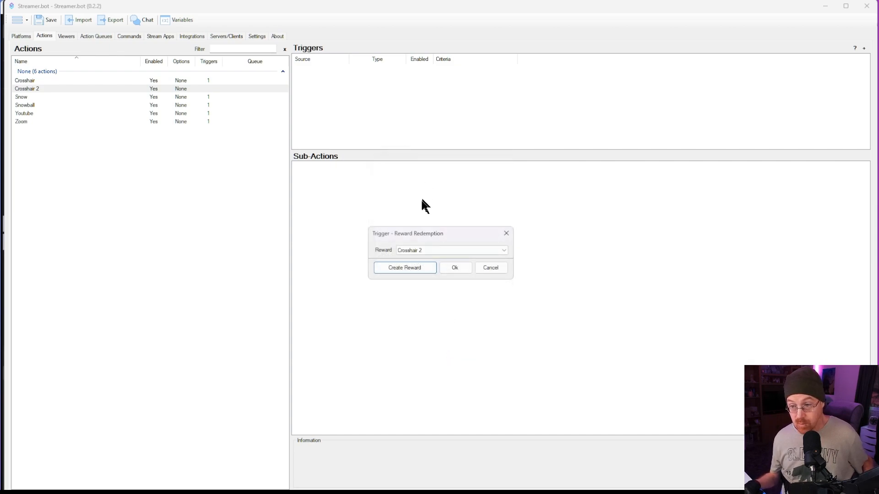
{"action": "left_click", "coordinate": [453, 268]}
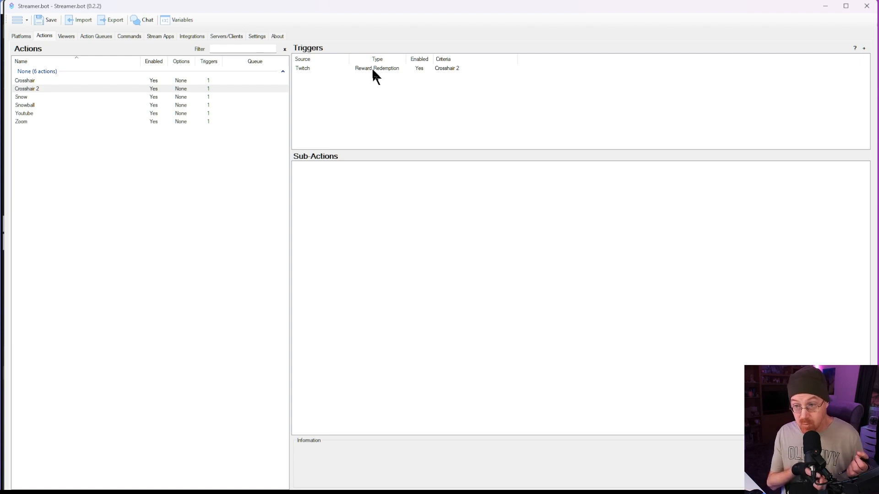
- Add an OBS Set Scene Filter State sub-action to Crosshair 2 for the Game scene's Zoom 2 filter, with state Visible
{"action": "right_click", "coordinate": [373, 216]}
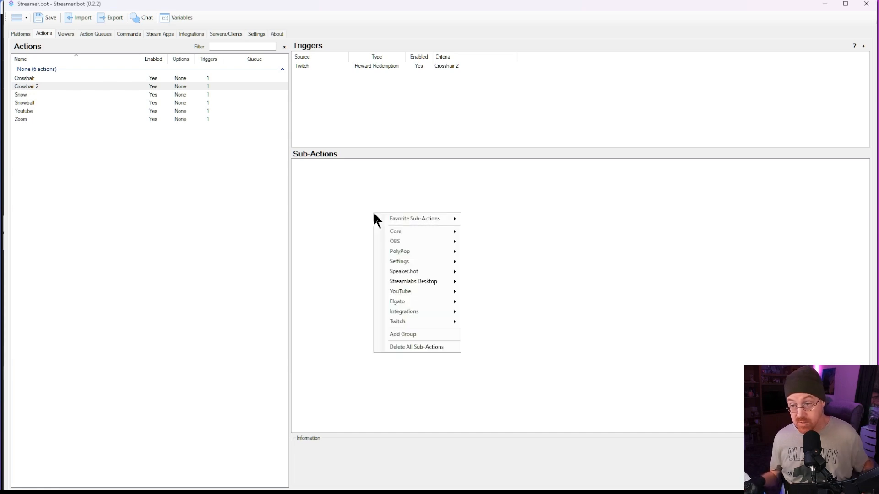
{"action": "mouse_move", "coordinate": [453, 247]}
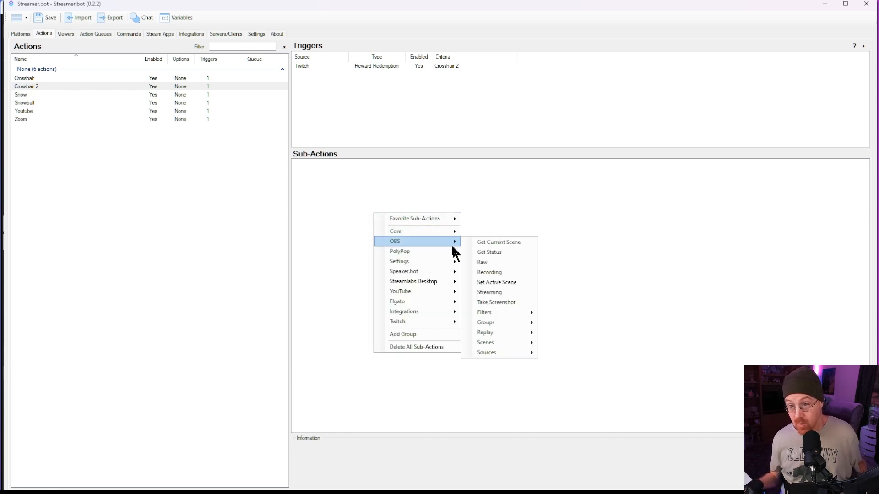
{"action": "mouse_move", "coordinate": [512, 345]}
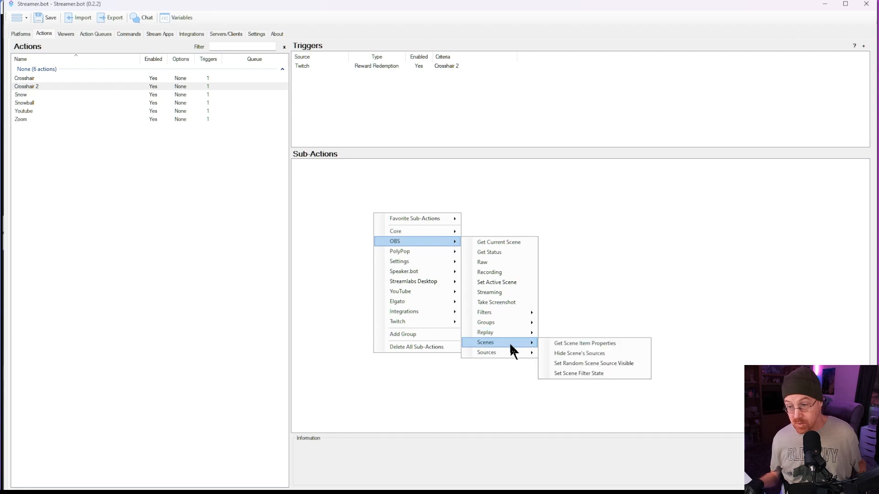
{"action": "left_click", "coordinate": [562, 377]}
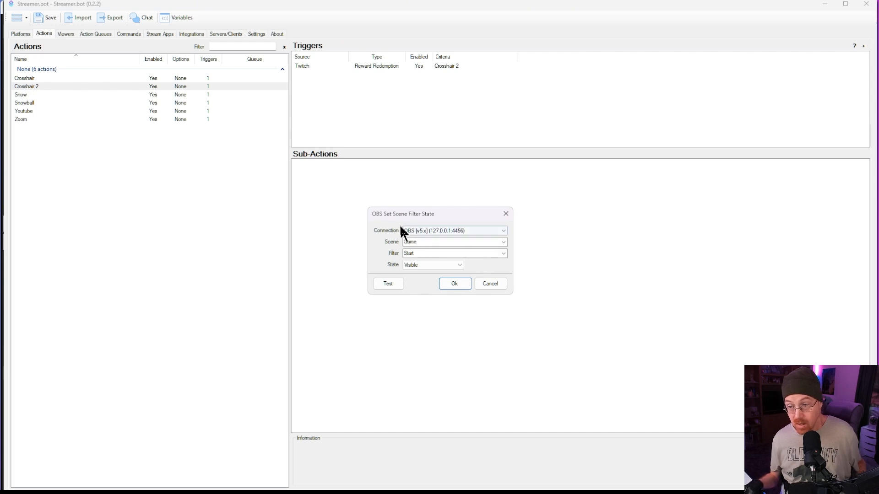
{"action": "left_click", "coordinate": [503, 253]}
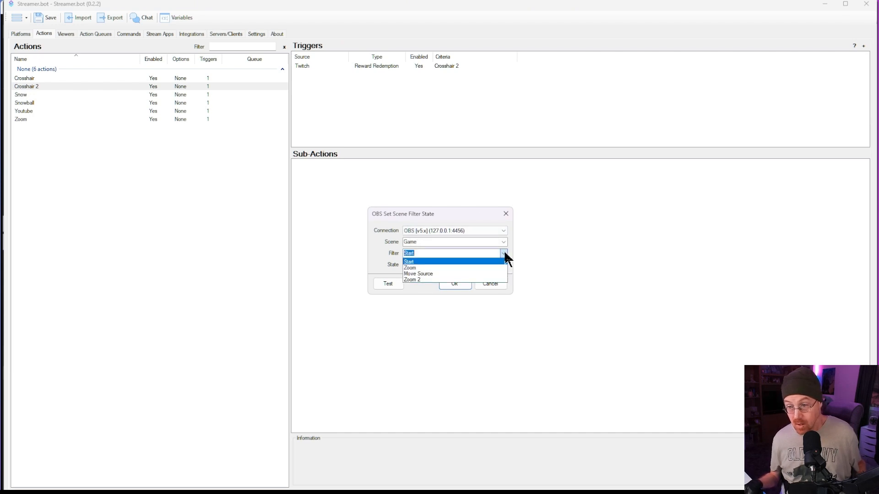
{"action": "left_click", "coordinate": [418, 281]}
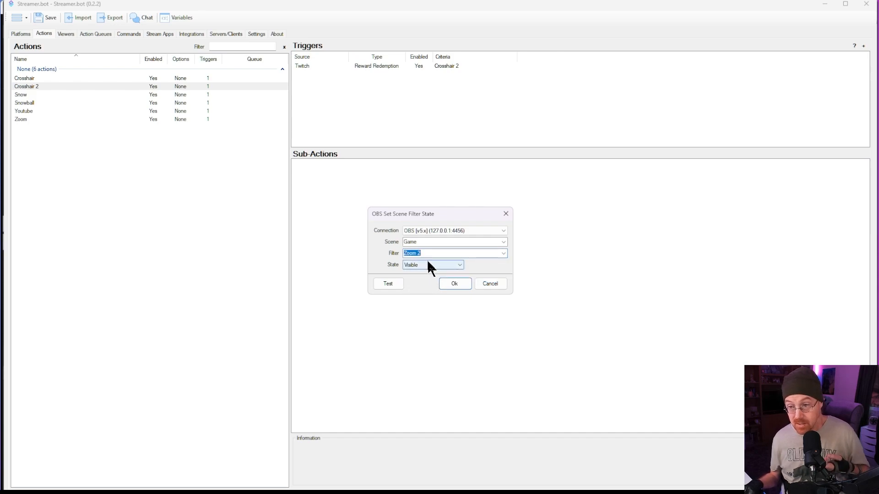
{"action": "left_click", "coordinate": [455, 284]}
{"action": "left_click", "coordinate": [358, 163]}
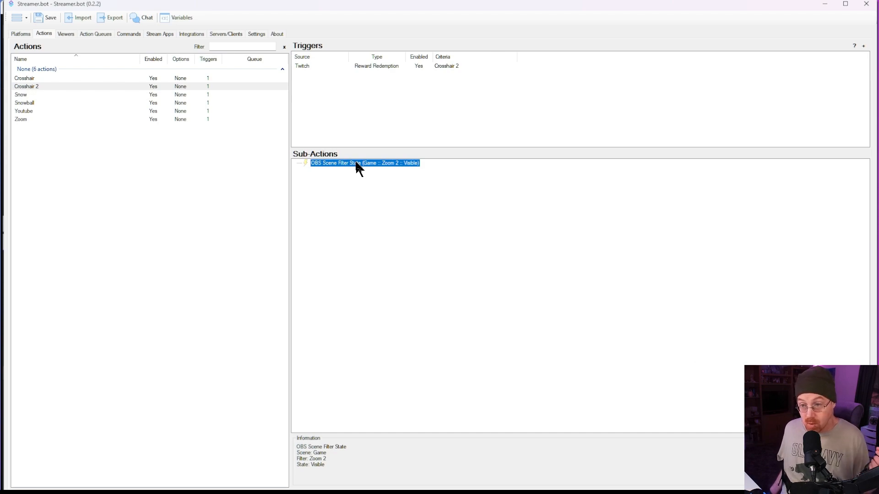
- Check the existing Crosshair action's sub-actions for reference, and add a 150 ms Delay sub-action to Crosshair 2
{"action": "left_click", "coordinate": [160, 78]}
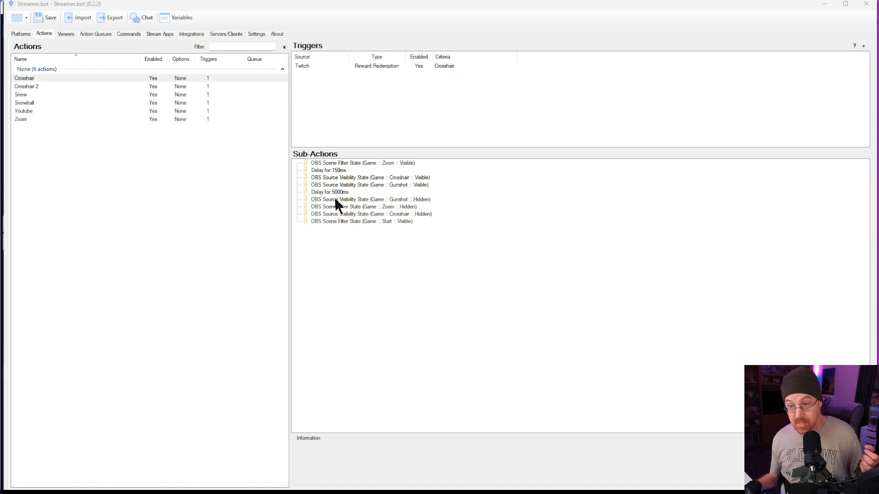
{"action": "left_click", "coordinate": [105, 87]}
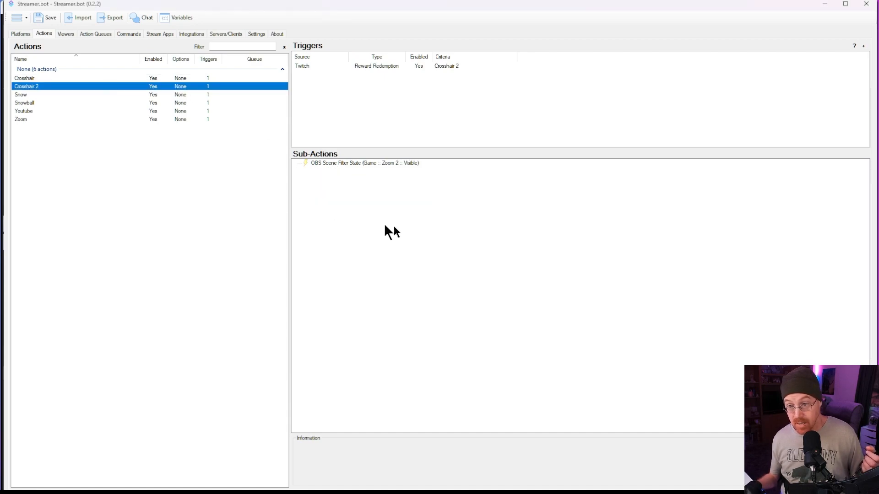
{"action": "right_click", "coordinate": [441, 216]}
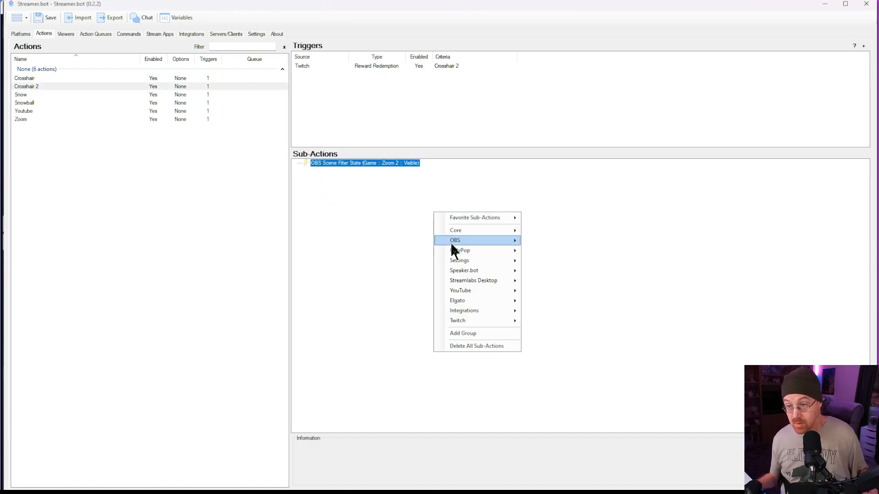
{"action": "mouse_move", "coordinate": [461, 219]}
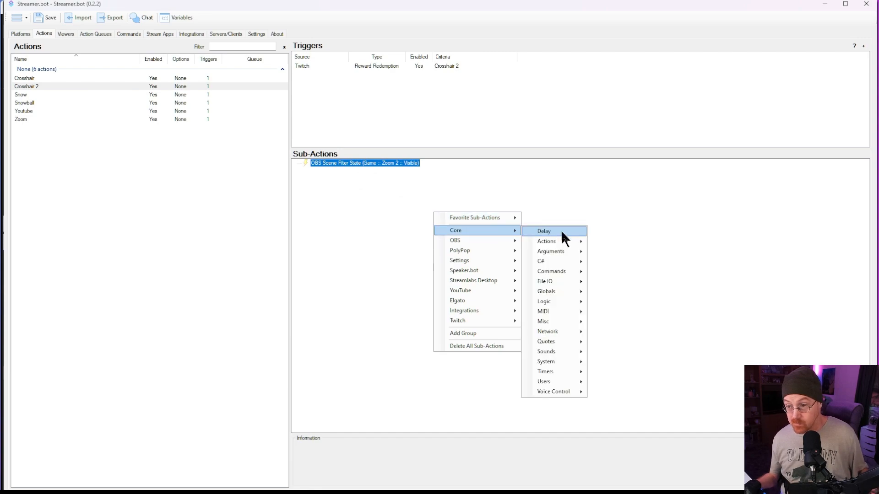
{"action": "left_click", "coordinate": [562, 230]}
{"action": "type", "text": "150"}
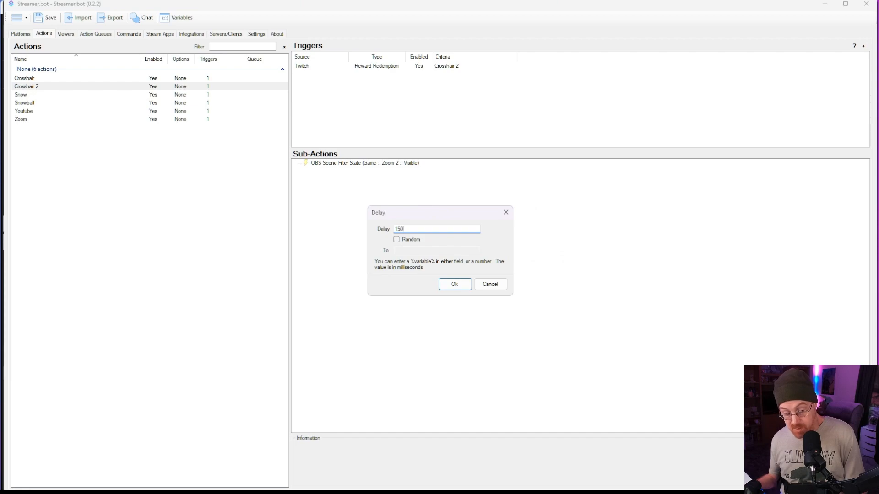
{"action": "left_click", "coordinate": [455, 283]}
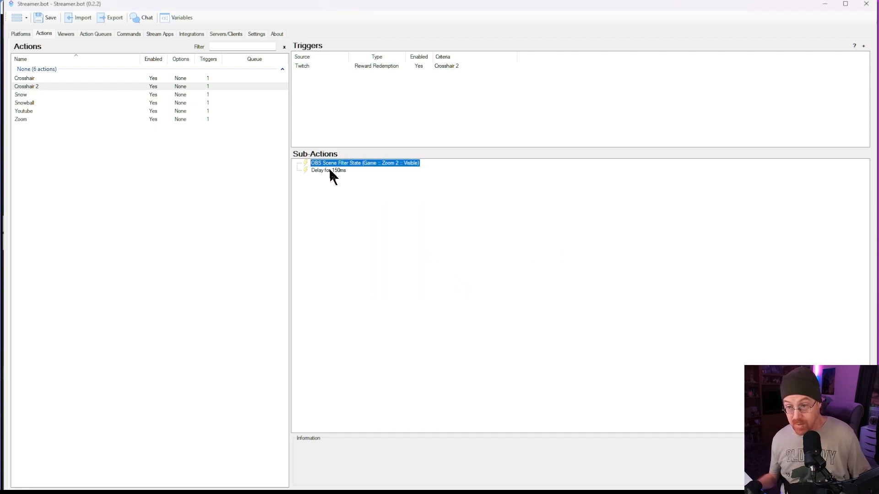
{"action": "left_click", "coordinate": [330, 171]}
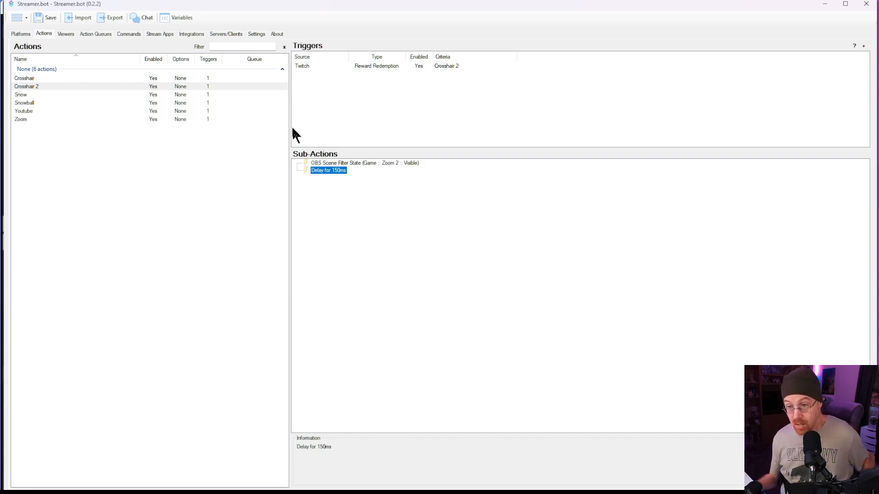
- Add an OBS Set Source Visibility State sub-action to Crosshair 2 that makes the Game scene's Crosshair source Visible
{"action": "left_click", "coordinate": [333, 188]}
{"action": "right_click", "coordinate": [333, 188]}
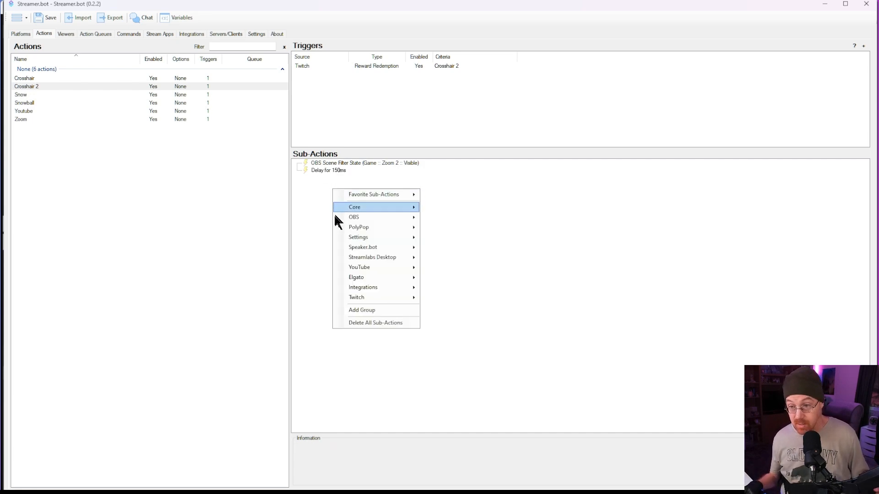
{"action": "mouse_move", "coordinate": [395, 222]}
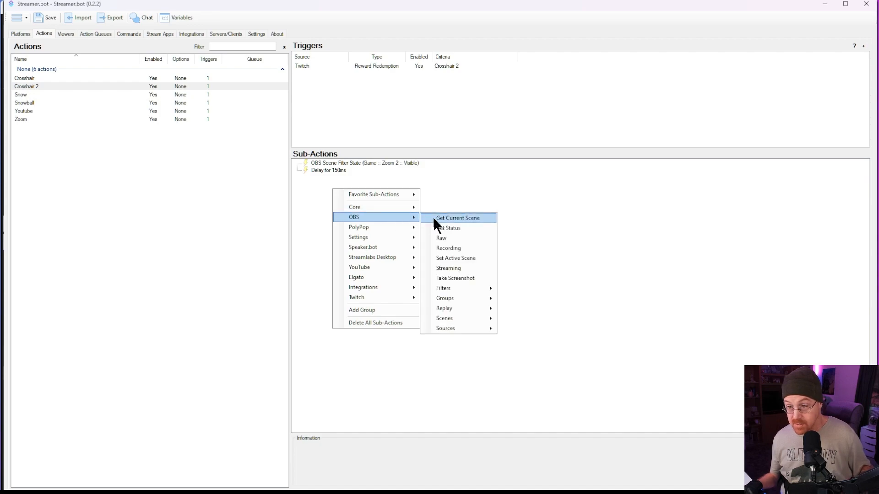
{"action": "mouse_move", "coordinate": [452, 330]}
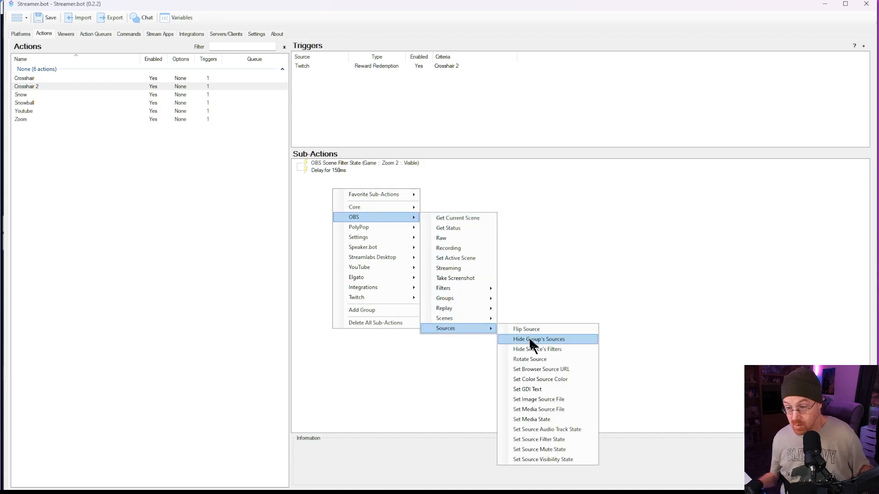
{"action": "left_click", "coordinate": [525, 460]}
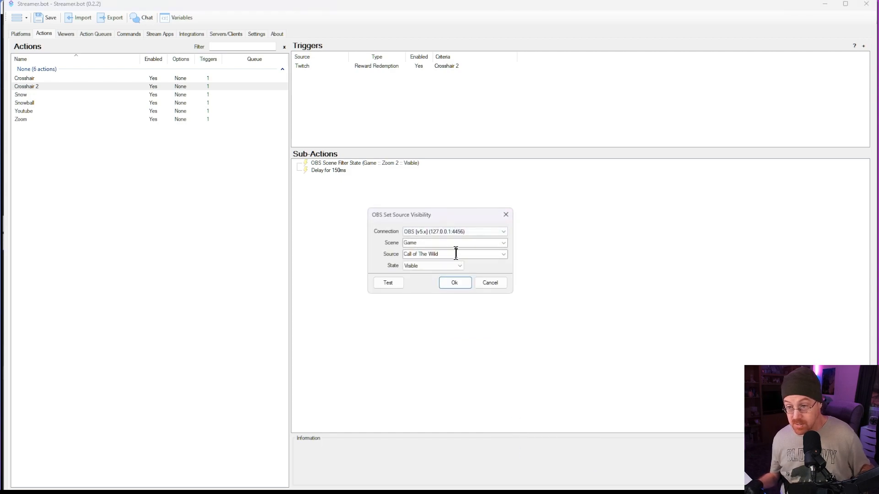
{"action": "left_click", "coordinate": [503, 255]}
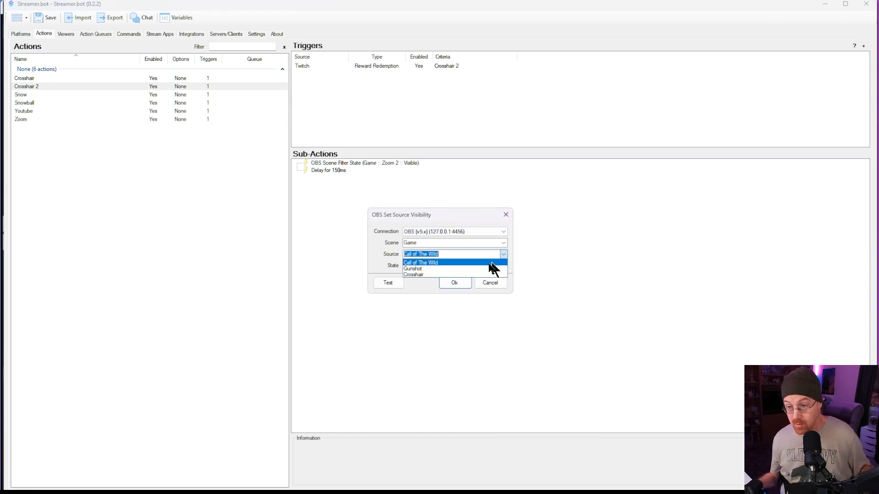
{"action": "left_click", "coordinate": [418, 276]}
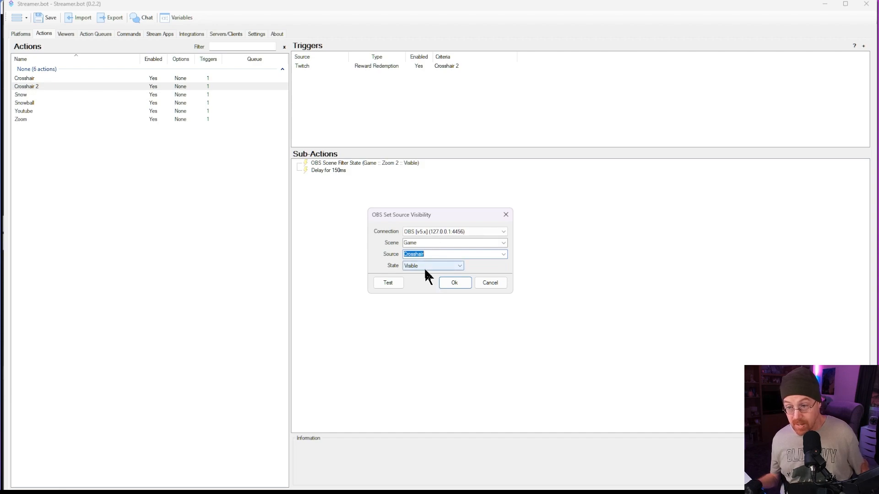
{"action": "left_click", "coordinate": [454, 283]}
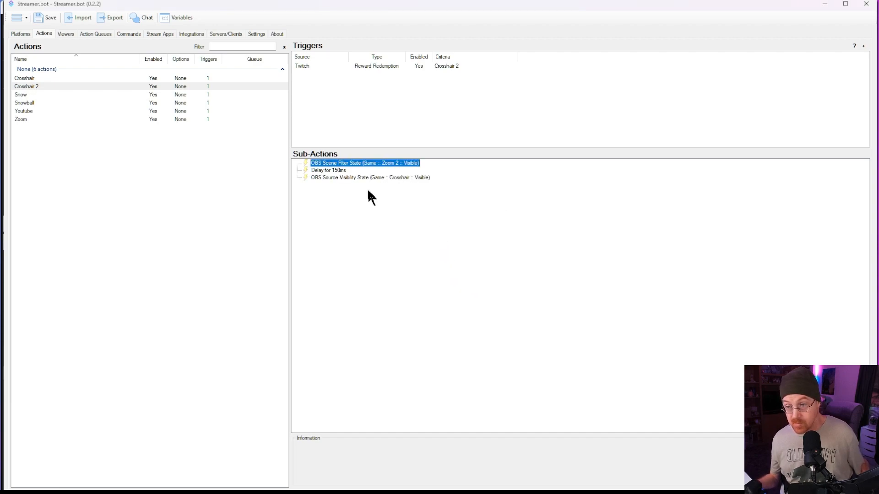
{"action": "left_click", "coordinate": [363, 172]}
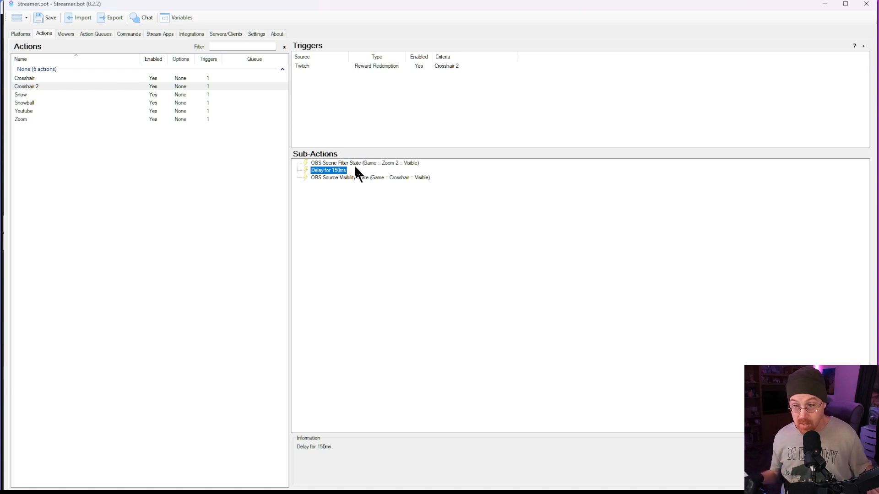
- Add an OBS Set Source Visibility State sub-action to Crosshair 2 that makes the Game scene's Gunshot source Visible
{"action": "left_click", "coordinate": [365, 188]}
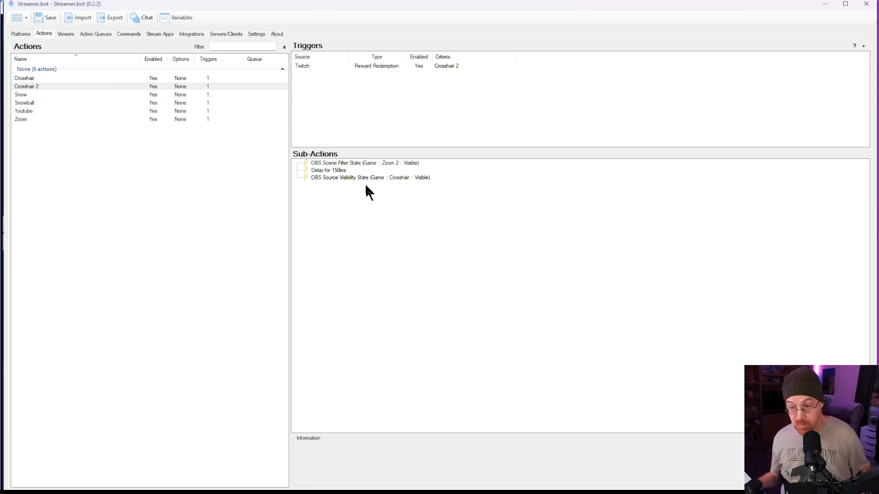
{"action": "right_click", "coordinate": [362, 192]}
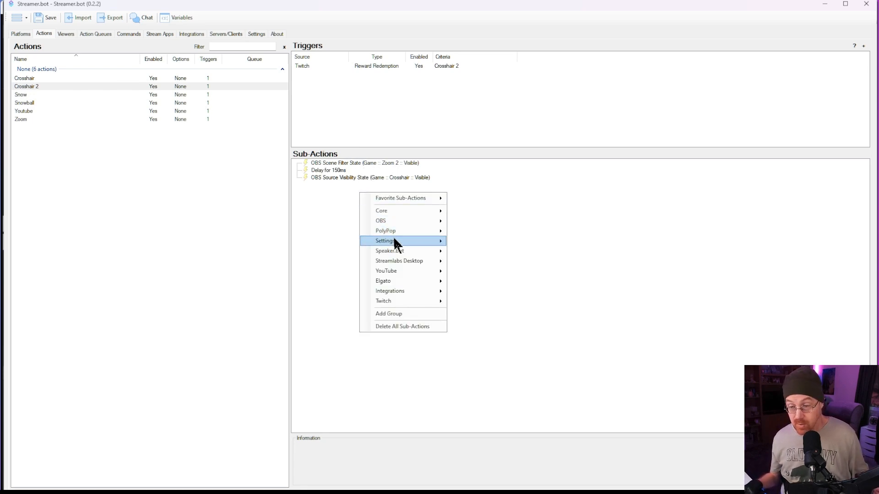
{"action": "mouse_move", "coordinate": [441, 222]}
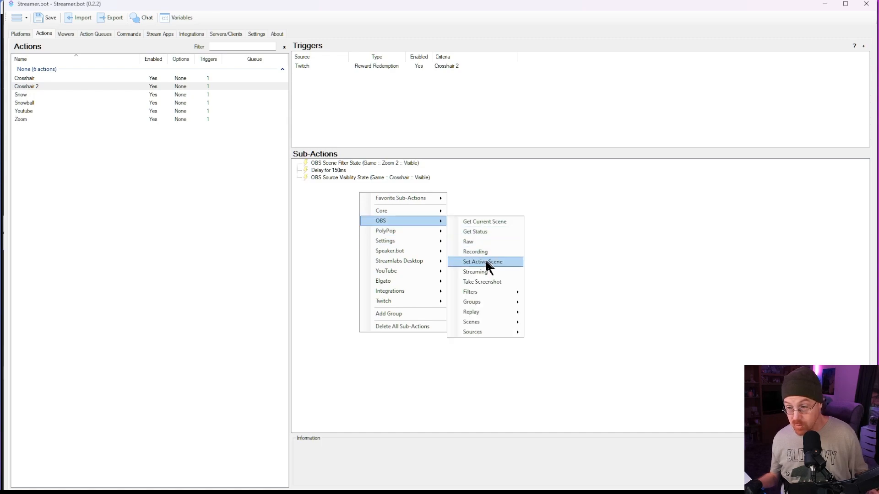
{"action": "mouse_move", "coordinate": [480, 334]}
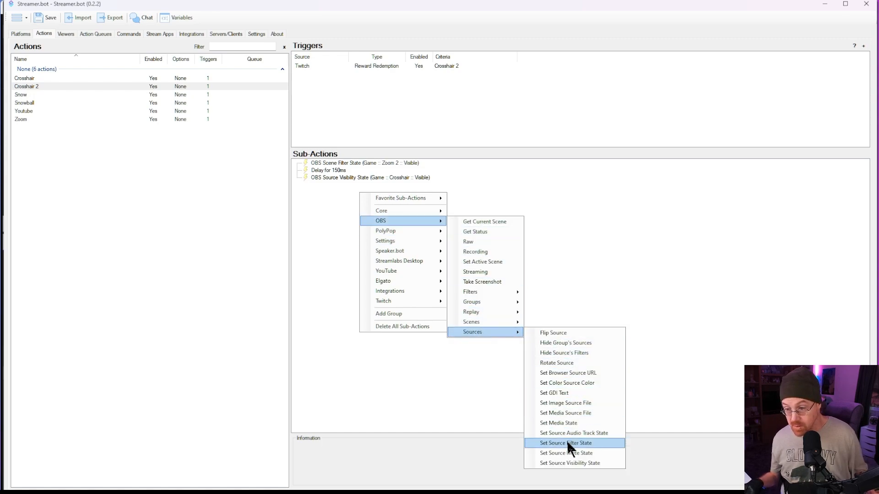
{"action": "left_click", "coordinate": [560, 463]}
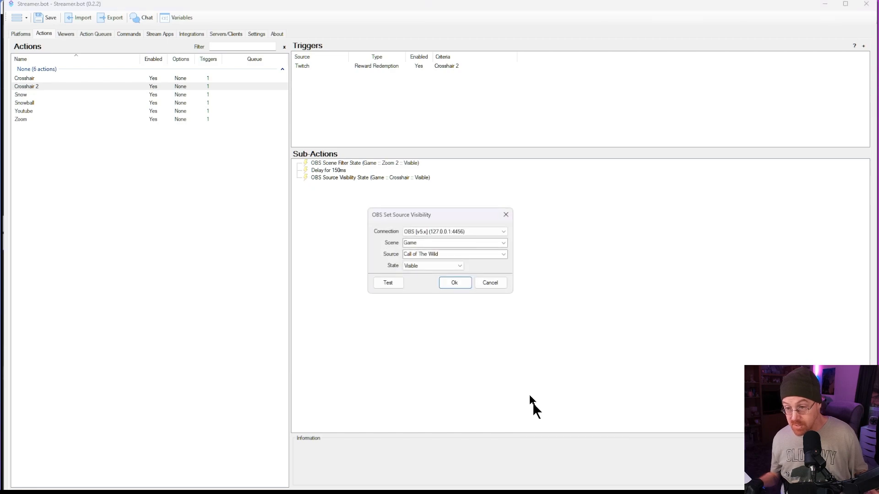
{"action": "left_click", "coordinate": [504, 255]}
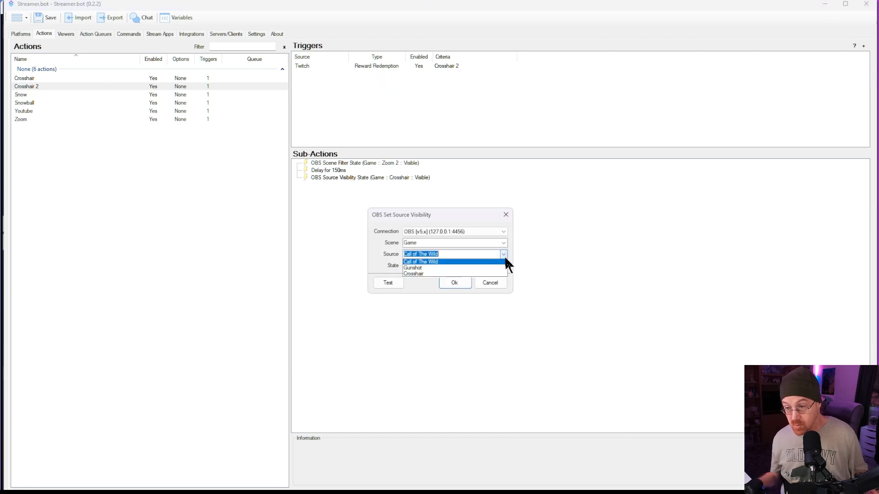
{"action": "left_click", "coordinate": [414, 269]}
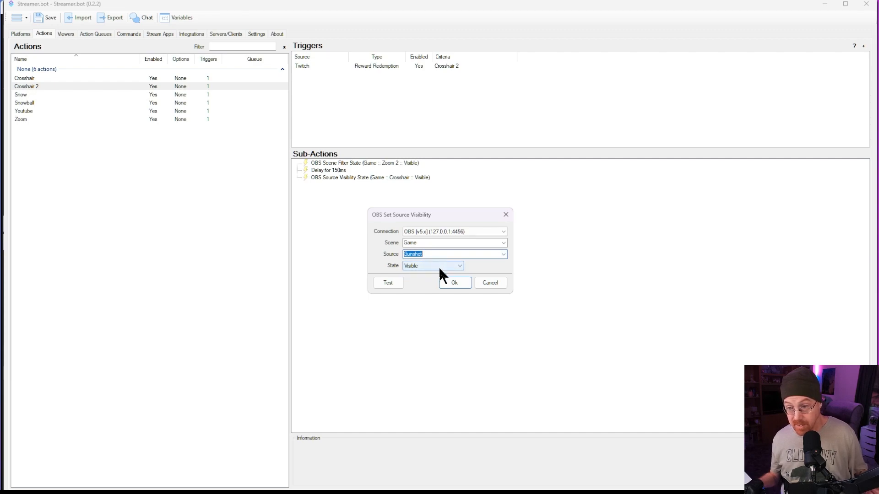
{"action": "left_click", "coordinate": [447, 282]}
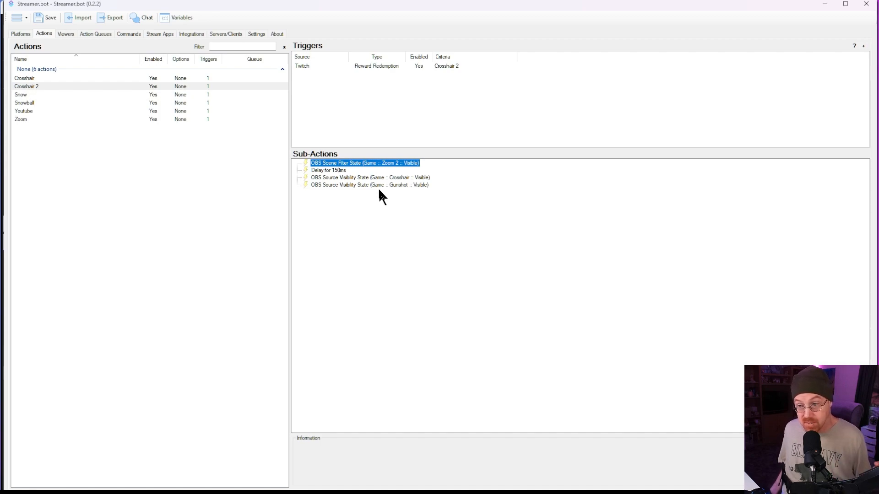
- Add a 5000 ms Delay sub-action after the Gunshot visibility sub-action of Crosshair 2
{"action": "right_click", "coordinate": [384, 227]}
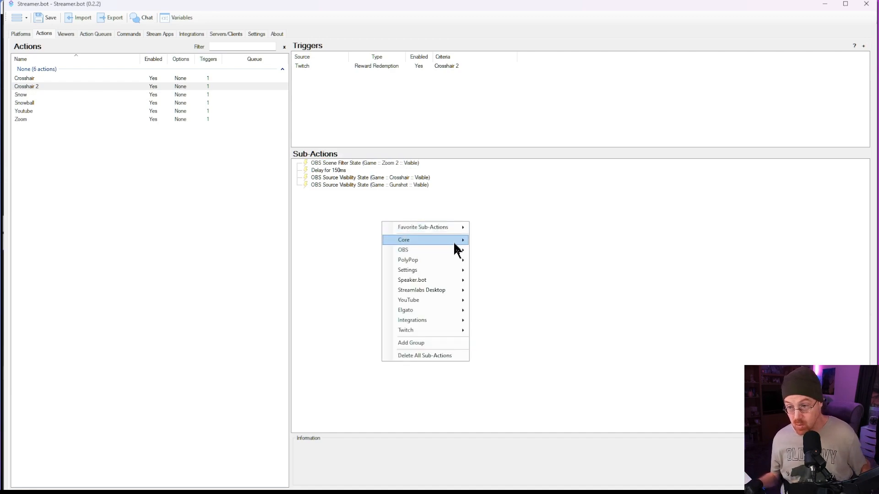
{"action": "mouse_move", "coordinate": [454, 241]}
{"action": "left_click", "coordinate": [485, 242]}
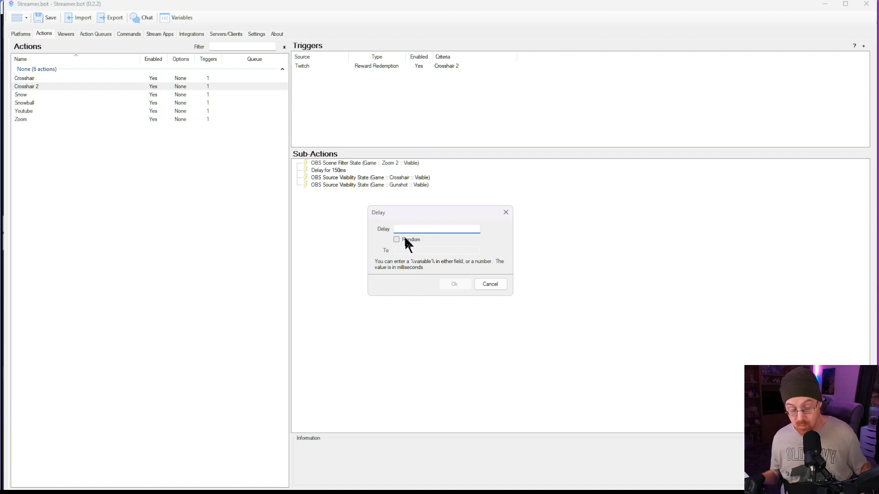
{"action": "type", "text": "5000"}
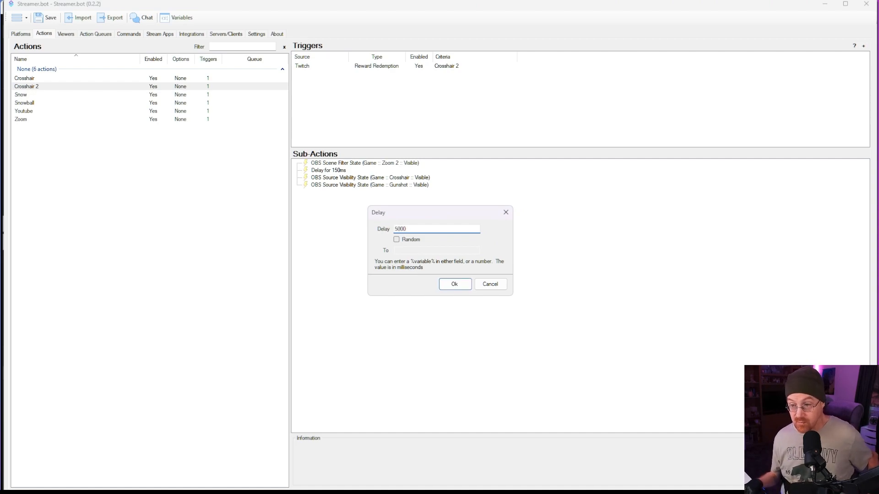
{"action": "left_click", "coordinate": [455, 284]}
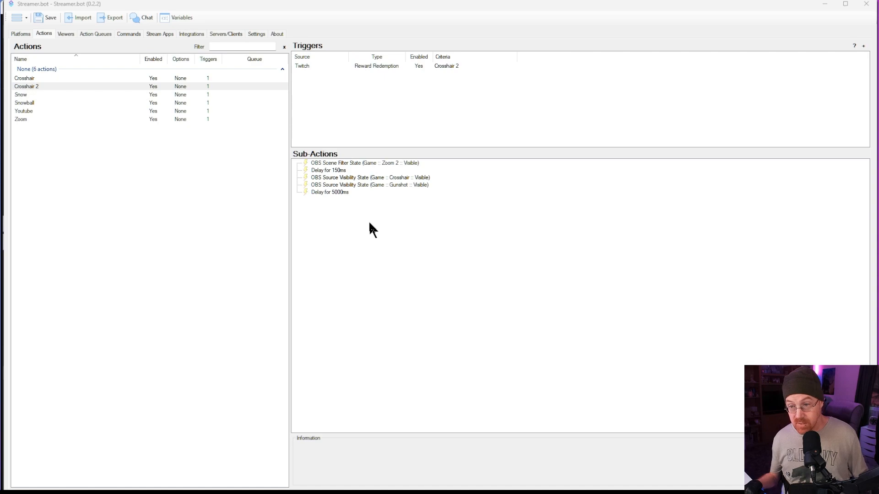
{"action": "left_click", "coordinate": [369, 163]}
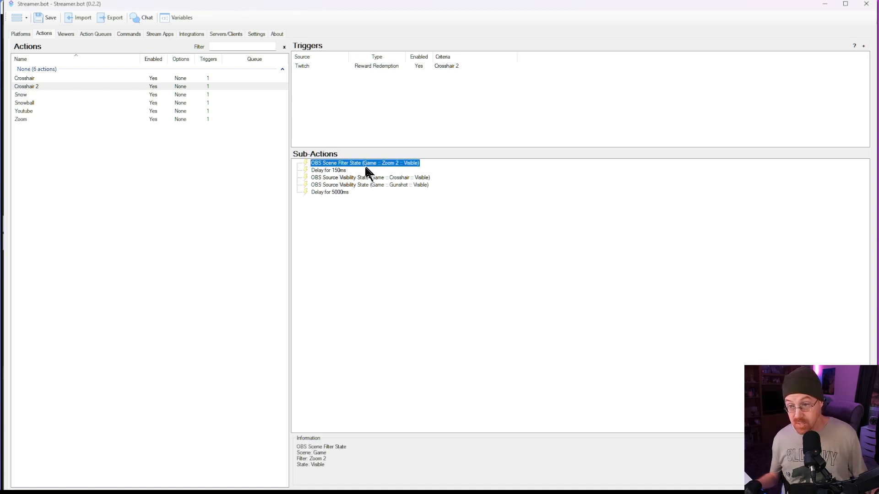
- Duplicate the Crosshair source visibility sub-action in Crosshair 2 and set the copy after the 5000 ms delay to Hidden
{"action": "left_click", "coordinate": [365, 179]}
{"action": "right_click", "coordinate": [365, 179]}
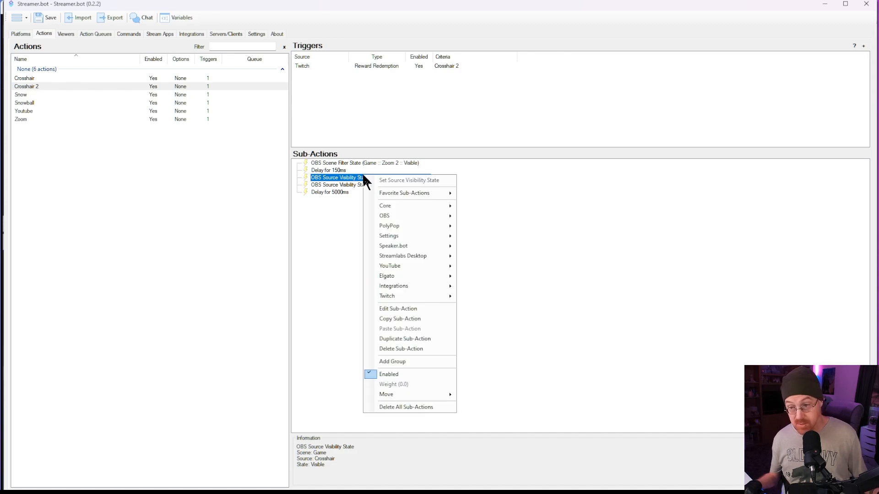
{"action": "left_click", "coordinate": [395, 340]}
{"action": "double_click", "coordinate": [343, 201]}
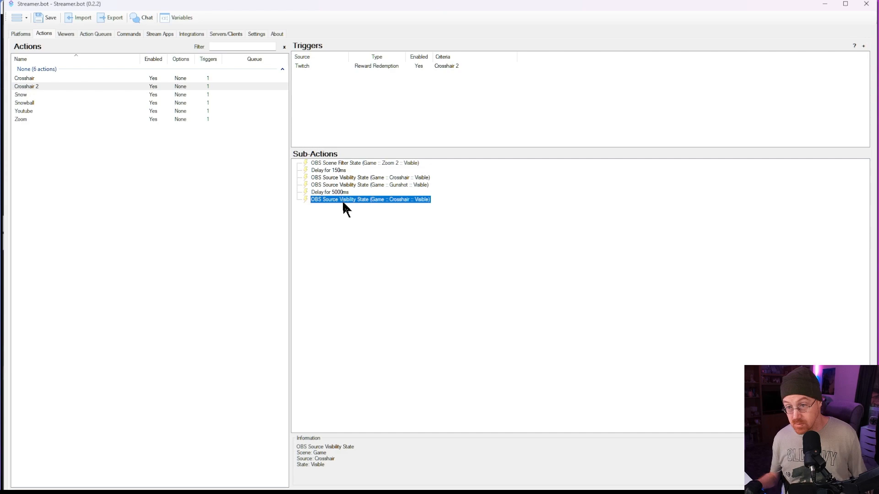
{"action": "left_click", "coordinate": [410, 267]}
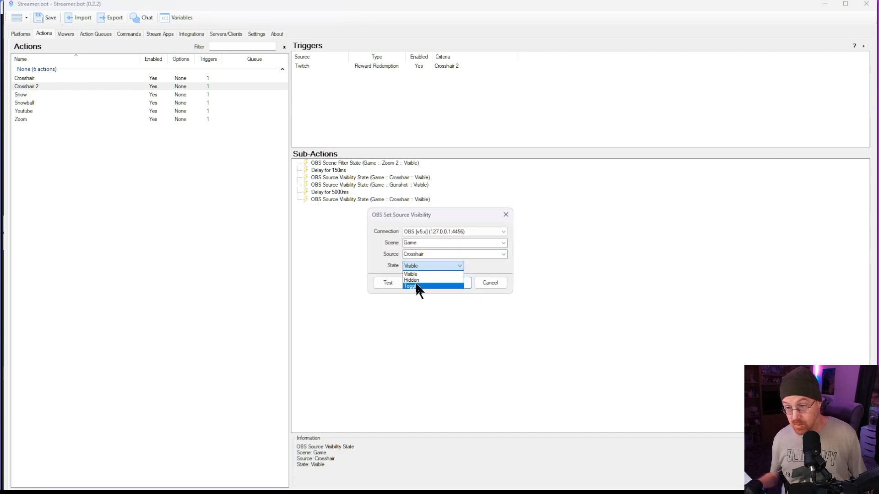
{"action": "left_click", "coordinate": [416, 280]}
{"action": "left_click", "coordinate": [455, 283]}
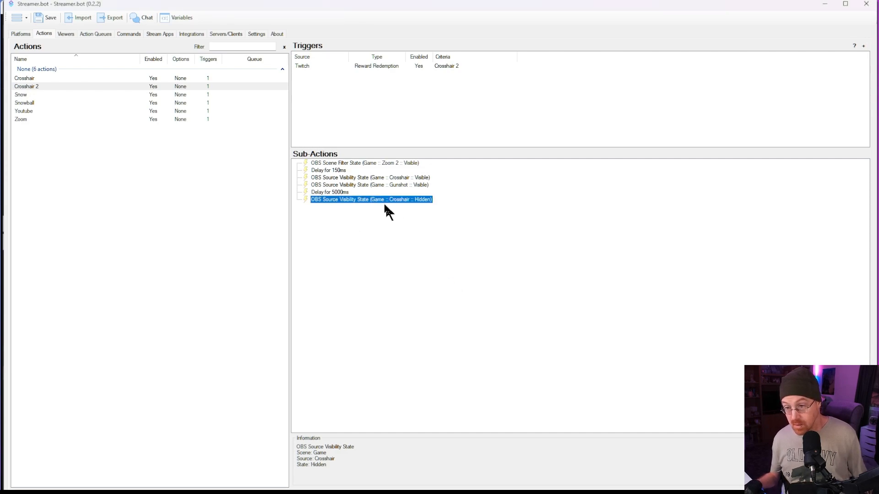
- Duplicate the Gunshot source visibility sub-action and set the copy's state to Hidden
{"action": "left_click", "coordinate": [362, 185]}
{"action": "right_click", "coordinate": [361, 186]}
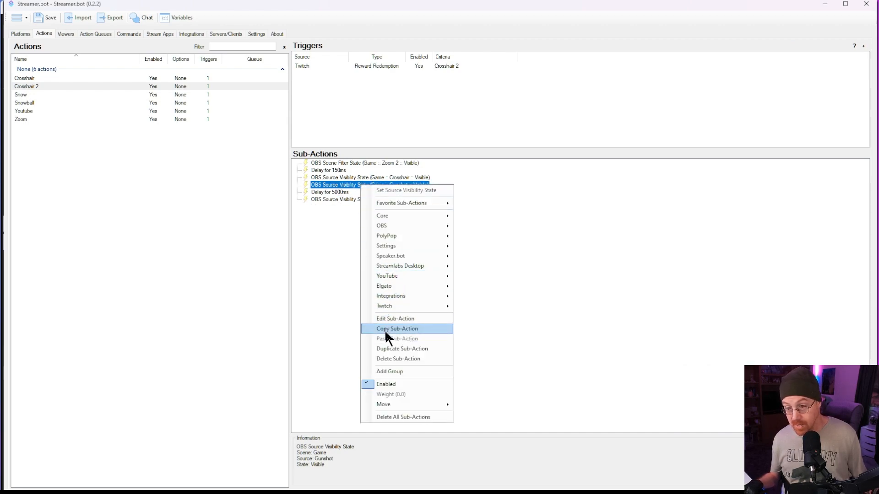
{"action": "left_click", "coordinate": [381, 349]}
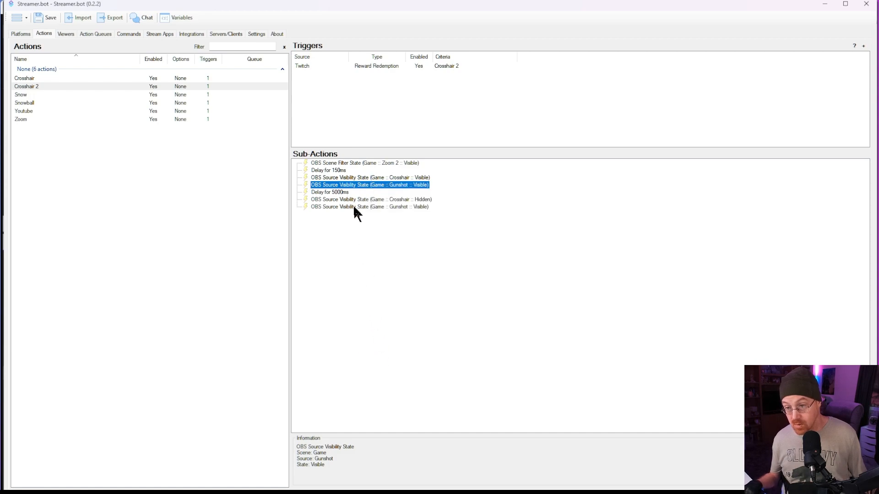
{"action": "double_click", "coordinate": [354, 208]}
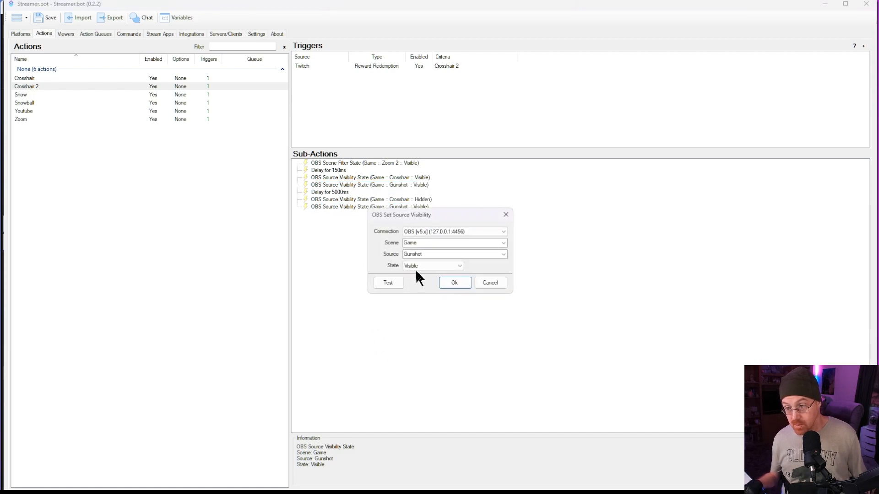
{"action": "left_click", "coordinate": [417, 268]}
{"action": "left_click", "coordinate": [417, 280]}
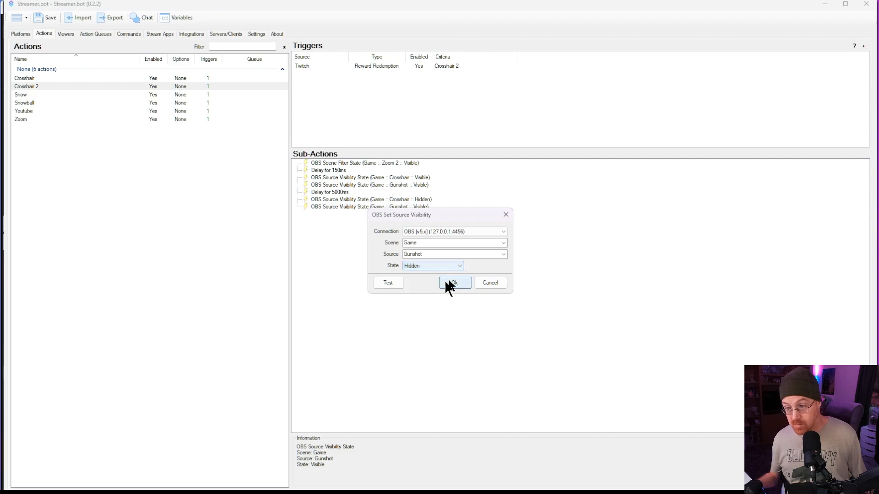
{"action": "left_click", "coordinate": [454, 283]}
- Duplicate the Zoom 2 scene filter state sub-action and set the copy at the end of the list to Hidden
{"action": "left_click", "coordinate": [373, 165]}
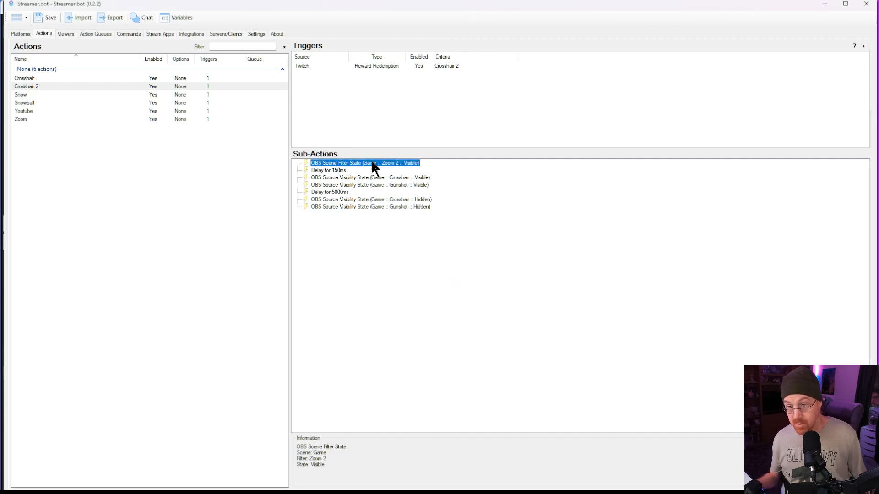
{"action": "right_click", "coordinate": [375, 166]}
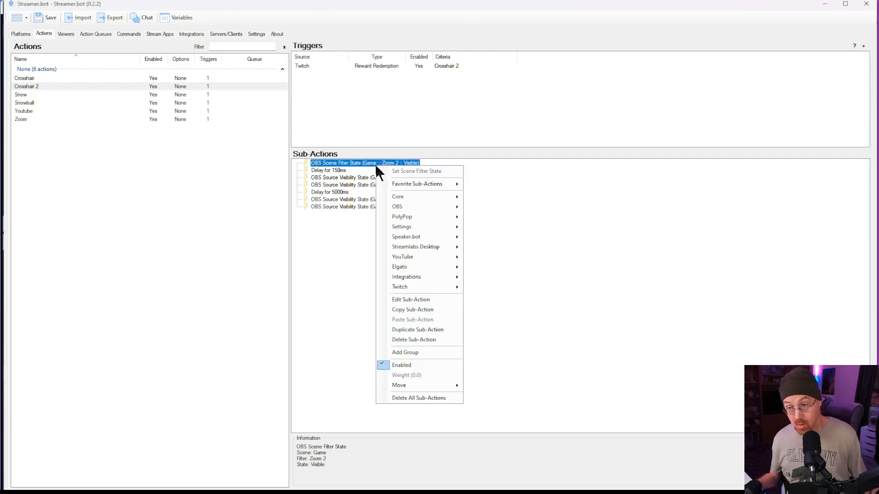
{"action": "left_click", "coordinate": [403, 331]}
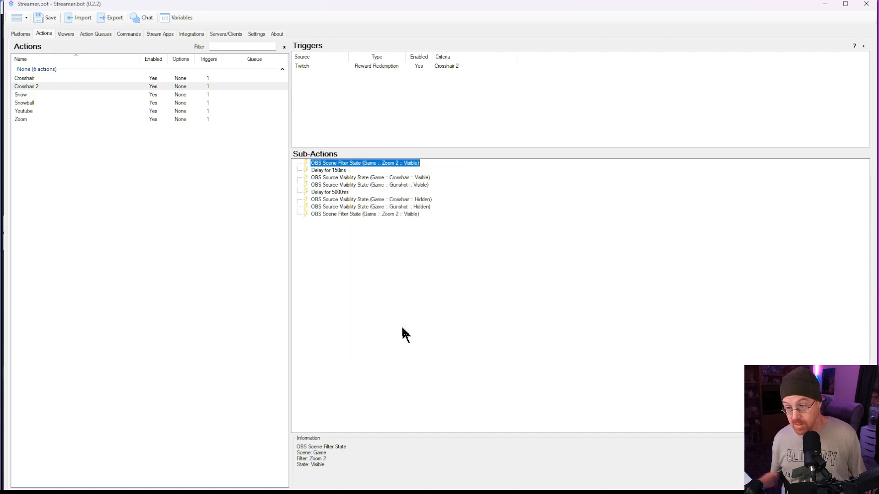
{"action": "left_click", "coordinate": [364, 213]}
{"action": "double_click", "coordinate": [363, 214]}
{"action": "left_click", "coordinate": [416, 267]}
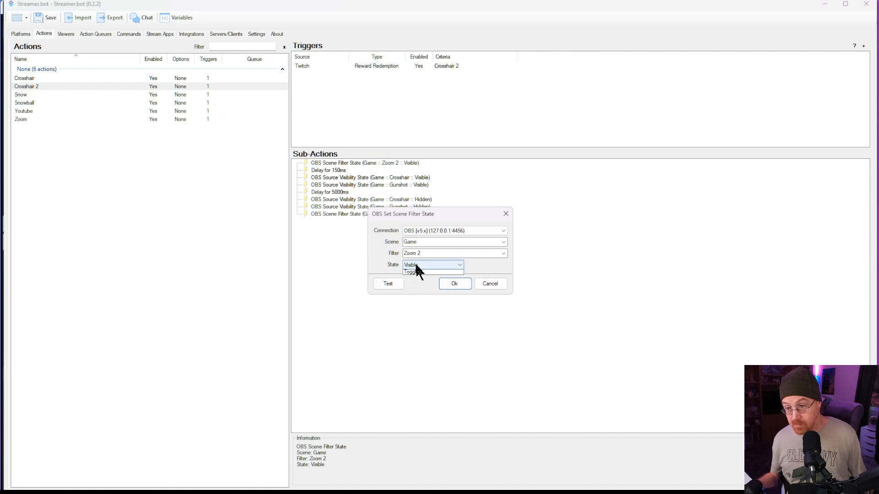
{"action": "left_click", "coordinate": [418, 278]}
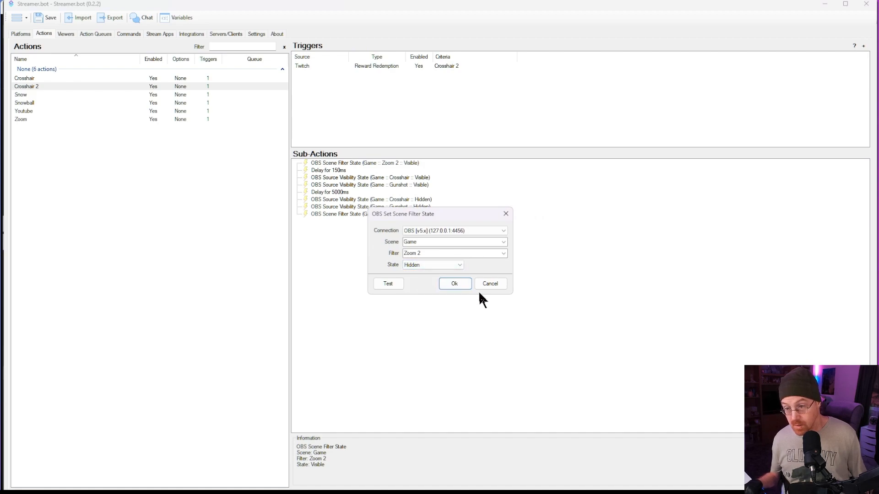
{"action": "left_click", "coordinate": [454, 283]}
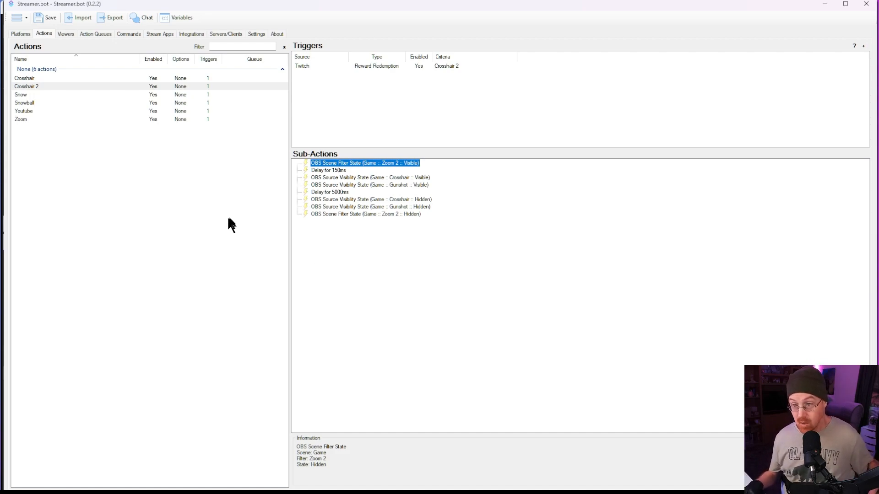
- Add an OBS Set Scene Filter State sub-action to Crosshair 2 that makes the Game scene's Move Source filter Visible
{"action": "right_click", "coordinate": [376, 230]}
{"action": "mouse_move", "coordinate": [388, 237]}
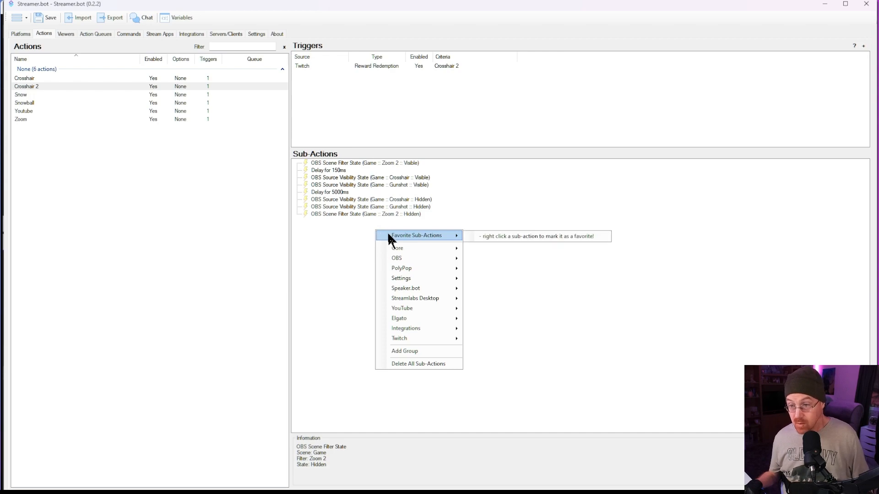
{"action": "mouse_move", "coordinate": [432, 263]}
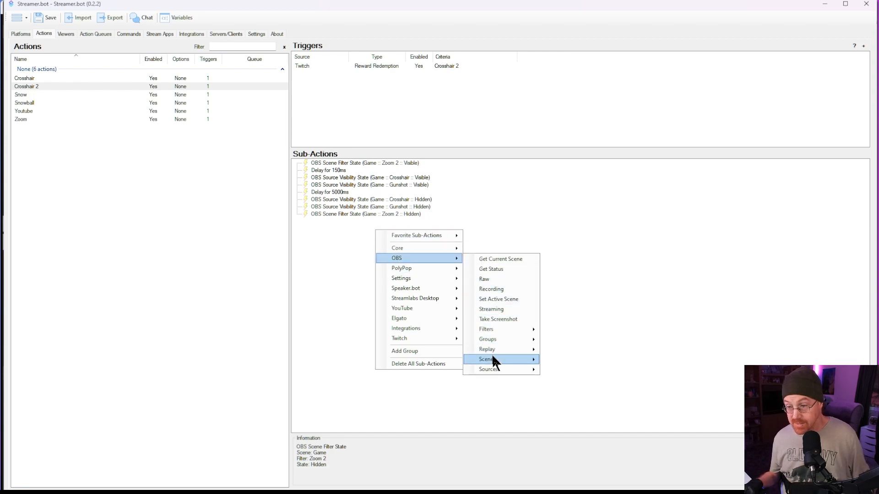
{"action": "mouse_move", "coordinate": [494, 361]}
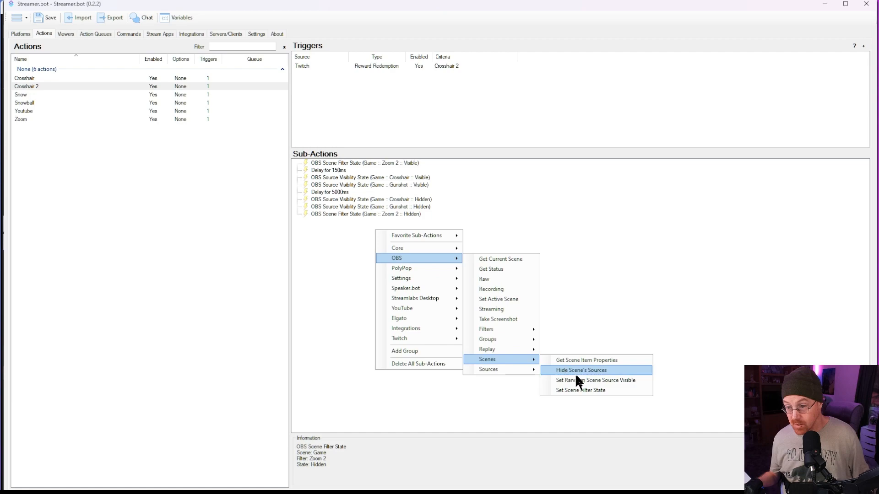
{"action": "left_click", "coordinate": [556, 391]}
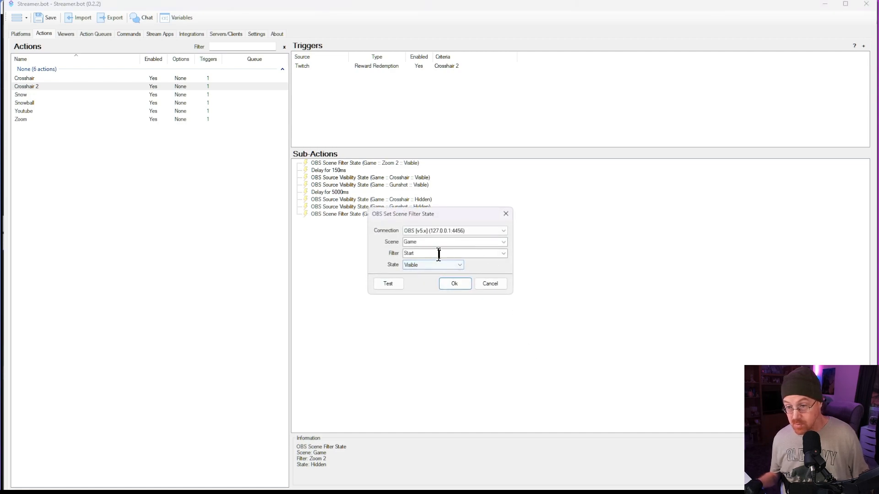
{"action": "left_click", "coordinate": [504, 253]}
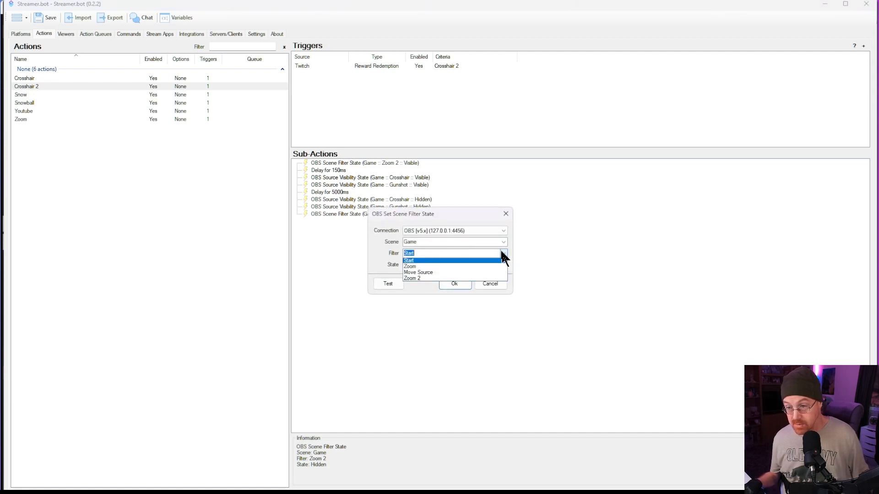
{"action": "left_click", "coordinate": [416, 274]}
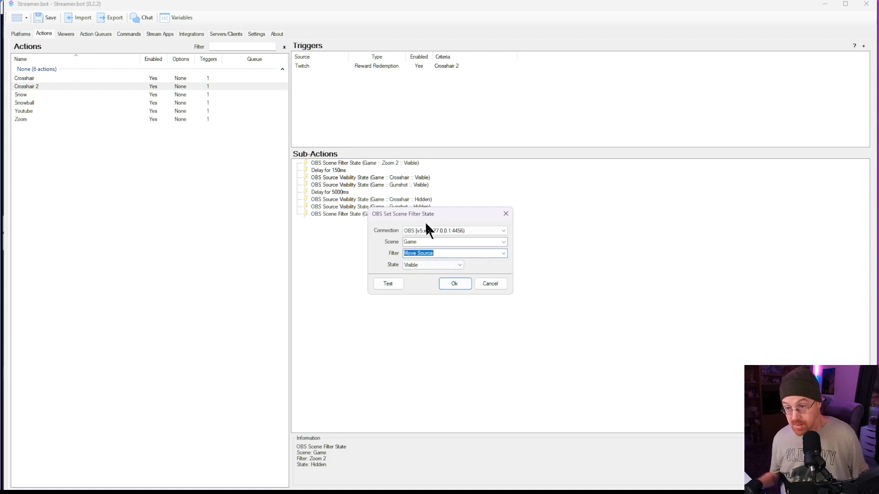
{"action": "left_click", "coordinate": [456, 283]}
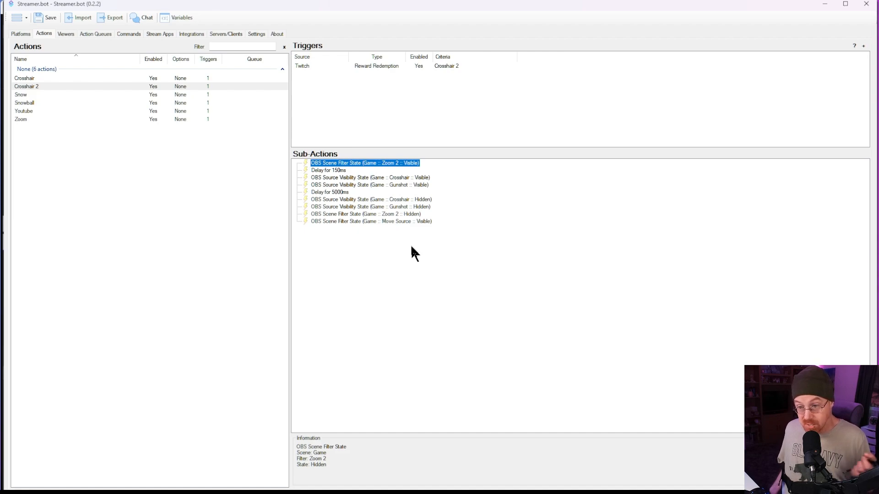
{"action": "left_click", "coordinate": [415, 253]}
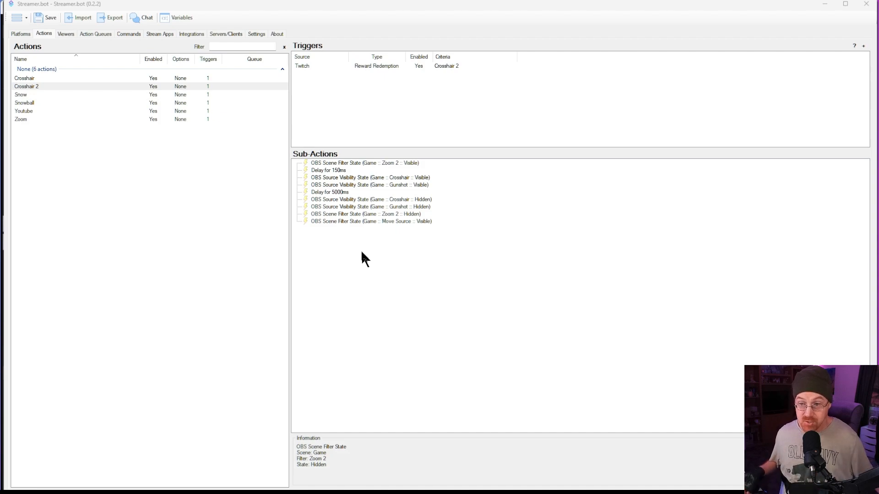
{"action": "key", "text": "ctrl+a"}
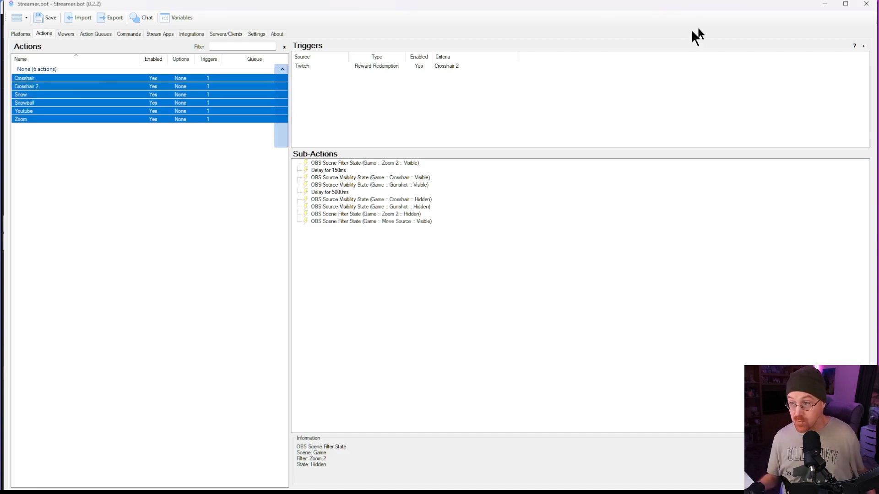
- Switch to OBS and redeem the Crosshair 2 channel point reward twice from the stream chat to test the effect
{"action": "left_click", "coordinate": [825, 4]}
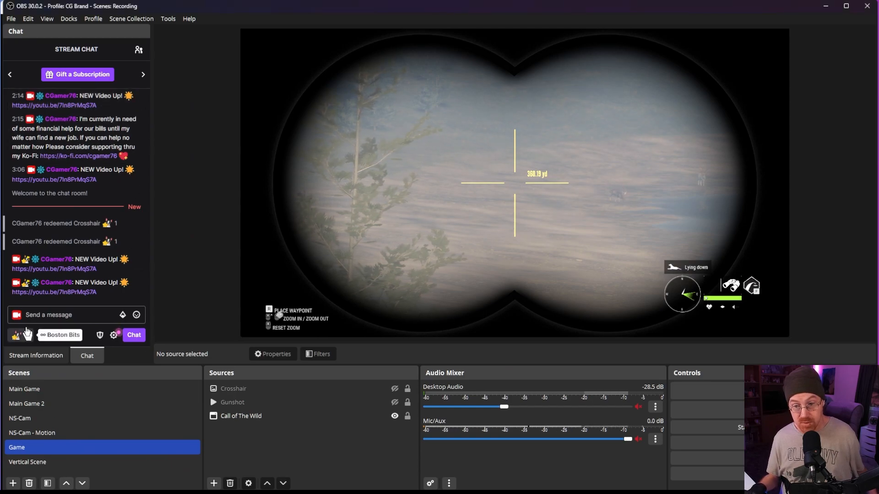
{"action": "left_click", "coordinate": [16, 335]}
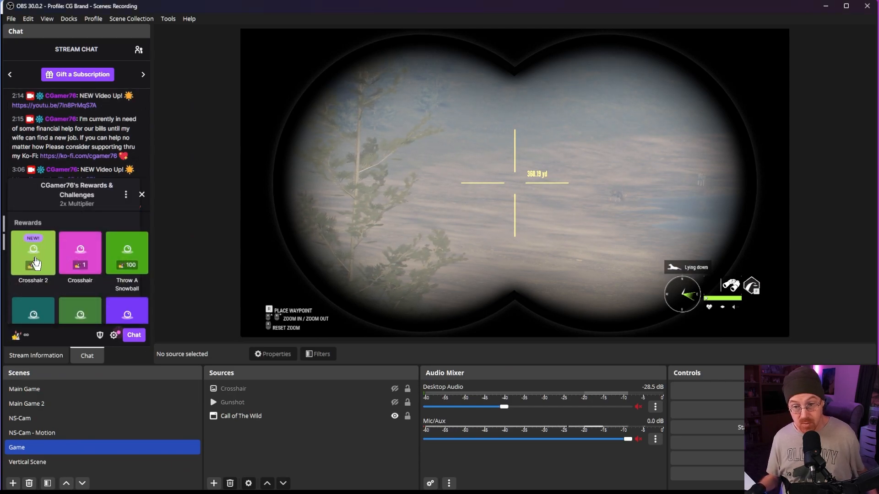
{"action": "left_click", "coordinate": [37, 259]}
{"action": "left_click", "coordinate": [87, 305]}
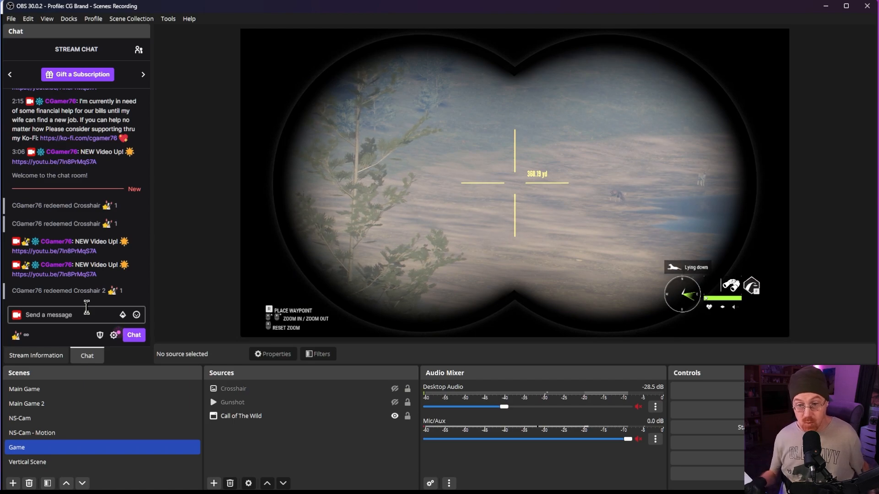
{"action": "left_click", "coordinate": [16, 336]}
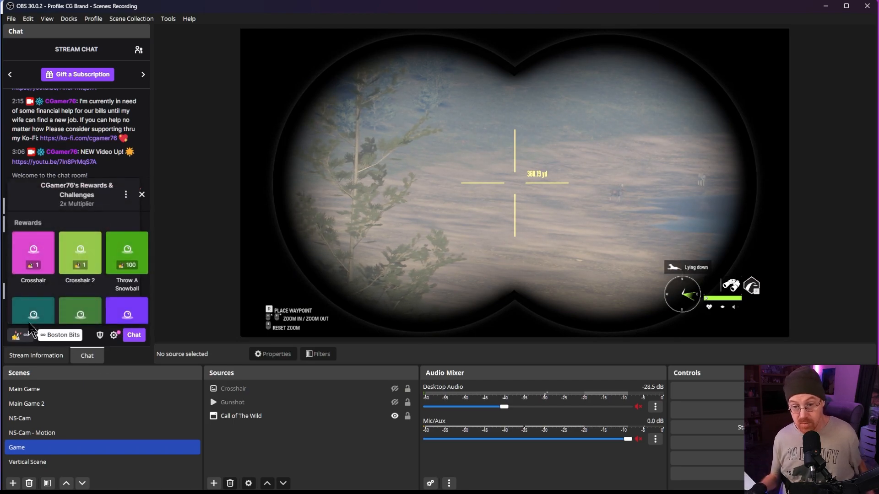
{"action": "left_click", "coordinate": [90, 269]}
{"action": "left_click", "coordinate": [85, 304]}
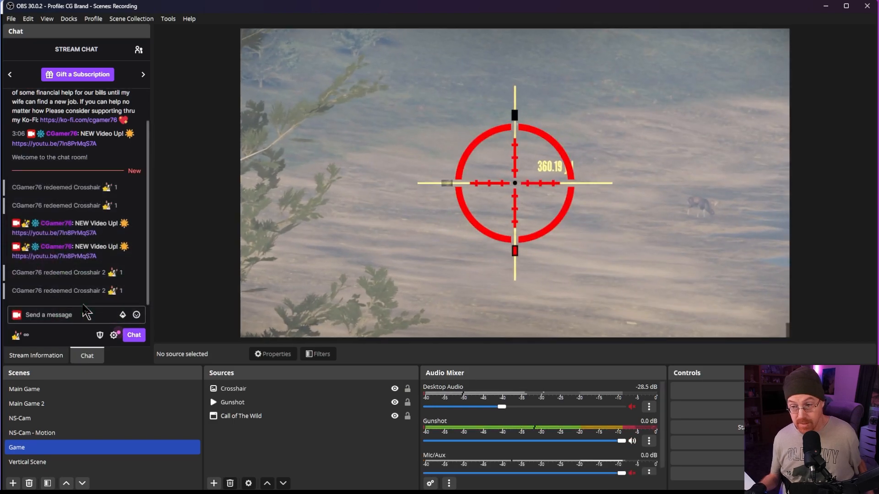